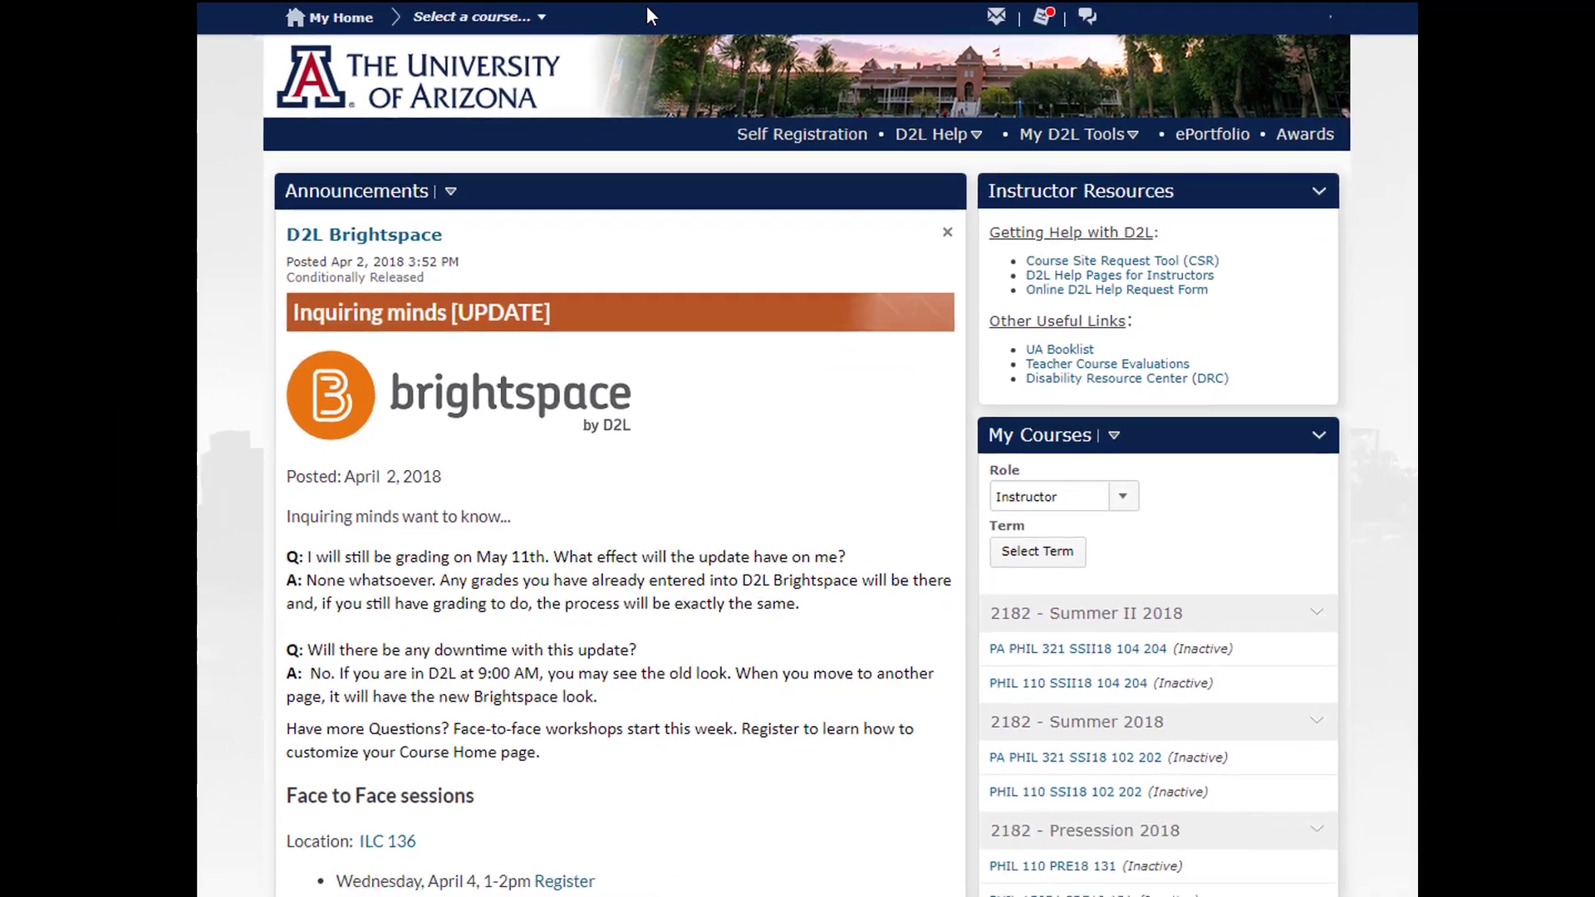
Step: Open the 'Select a course...' list in the navbar, then close it again
click(565, 16)
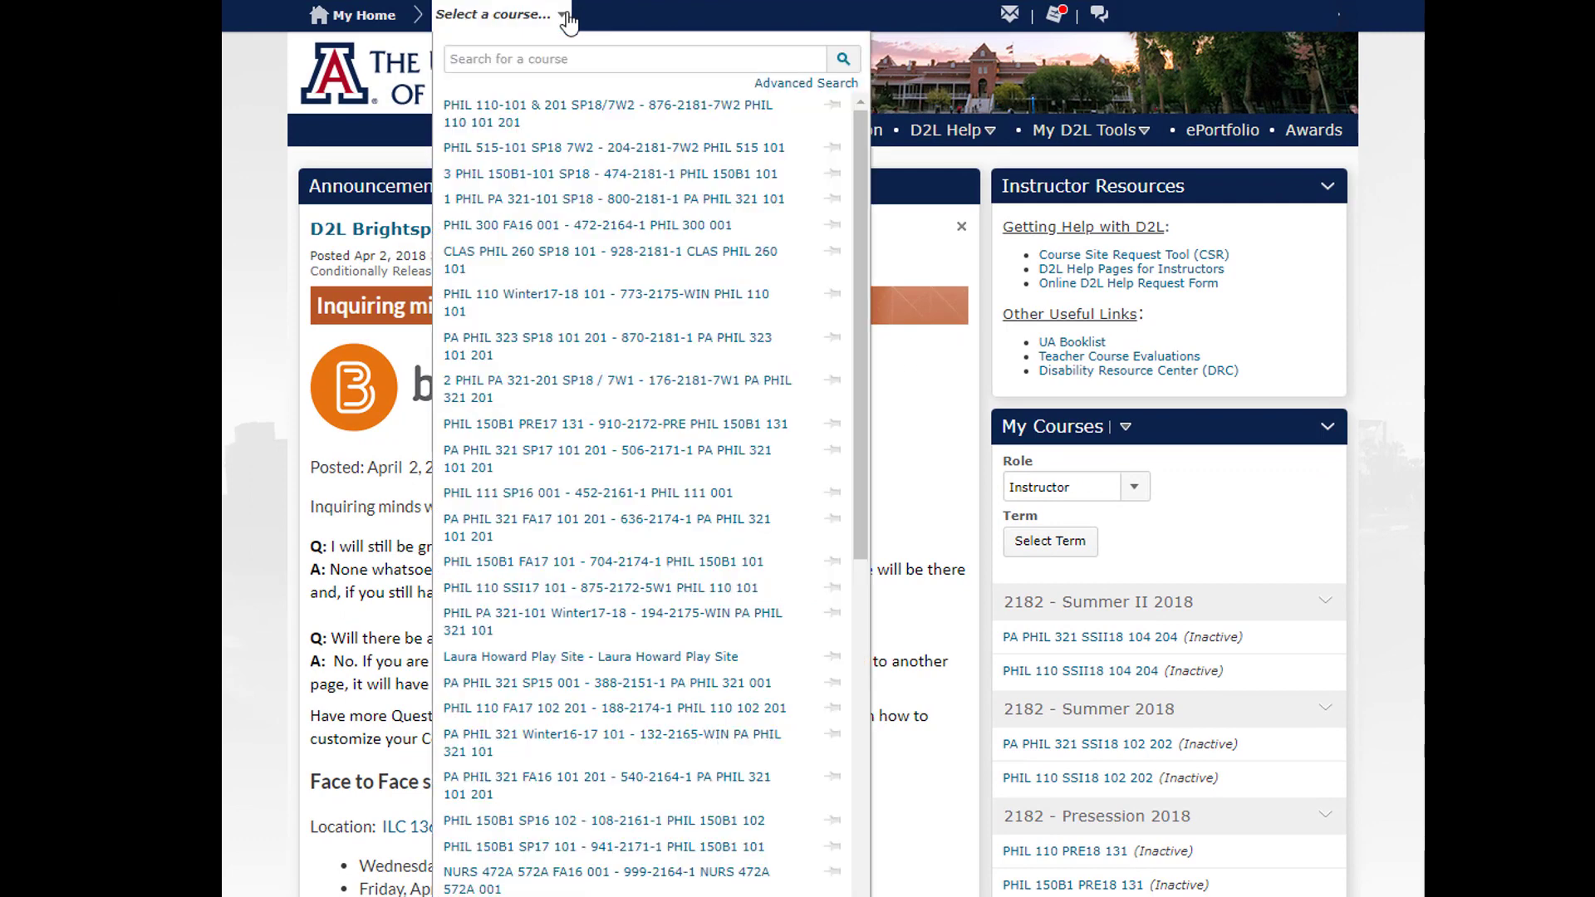
click(568, 20)
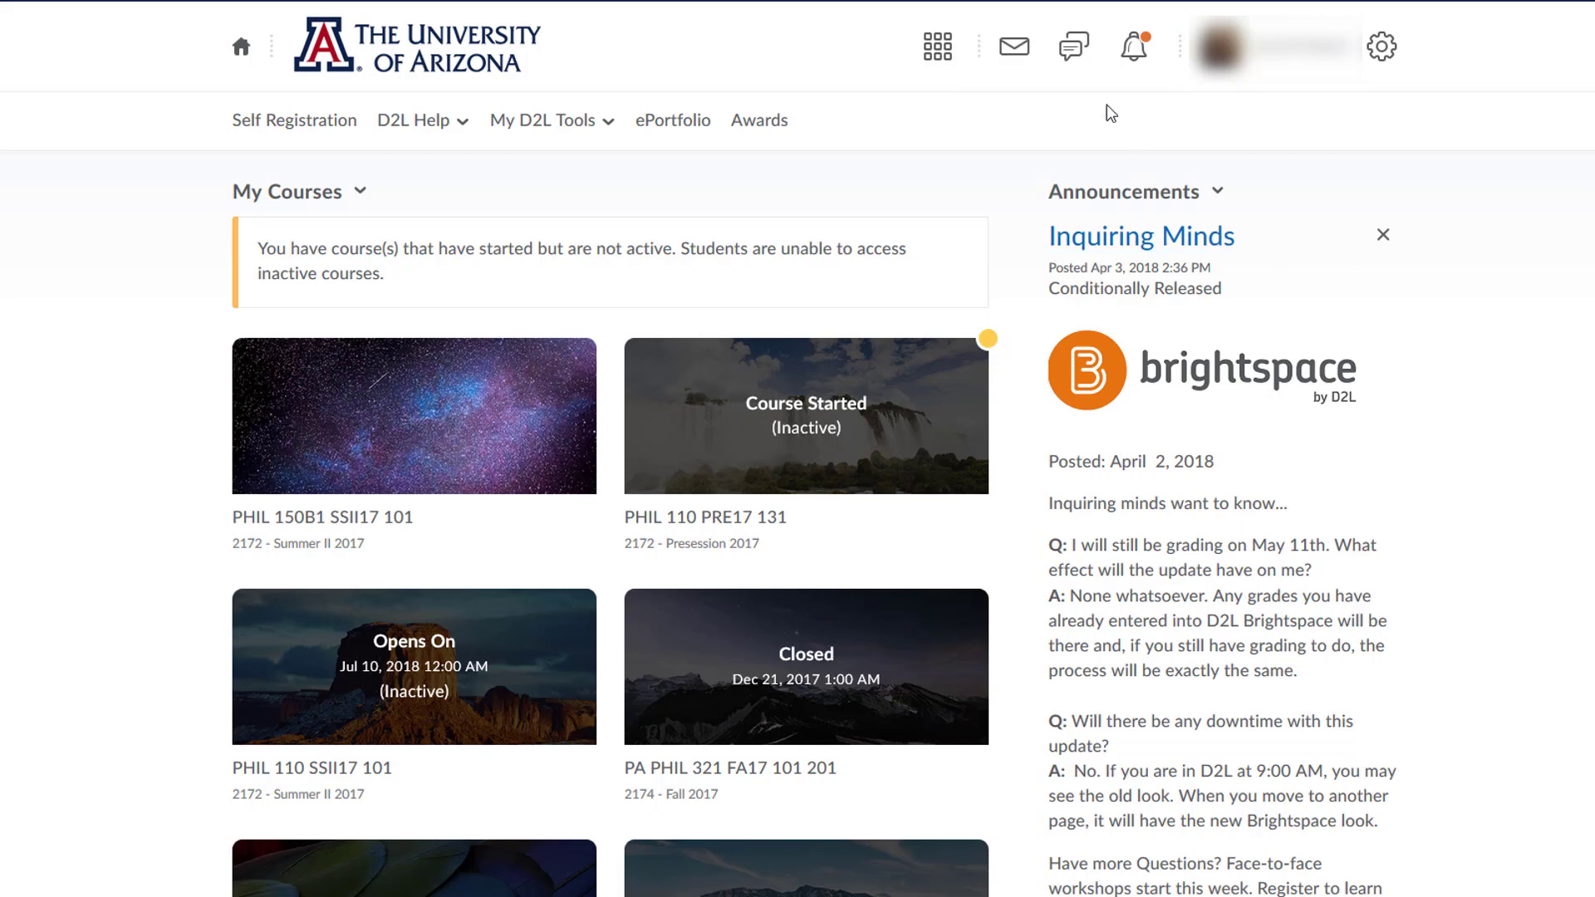
click(939, 49)
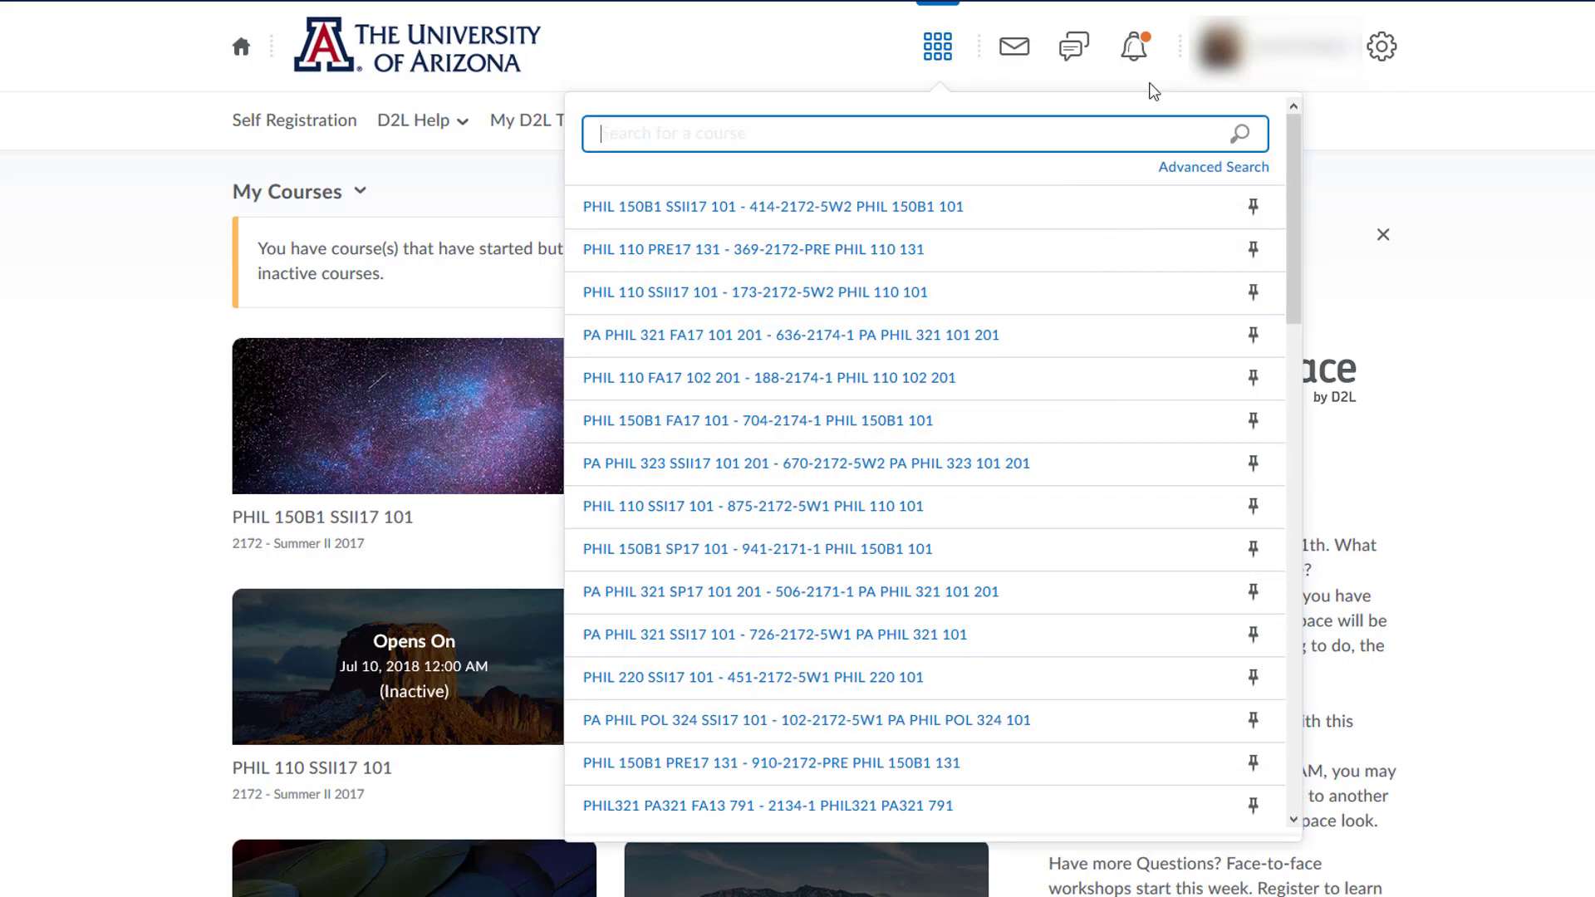
key(Escape)
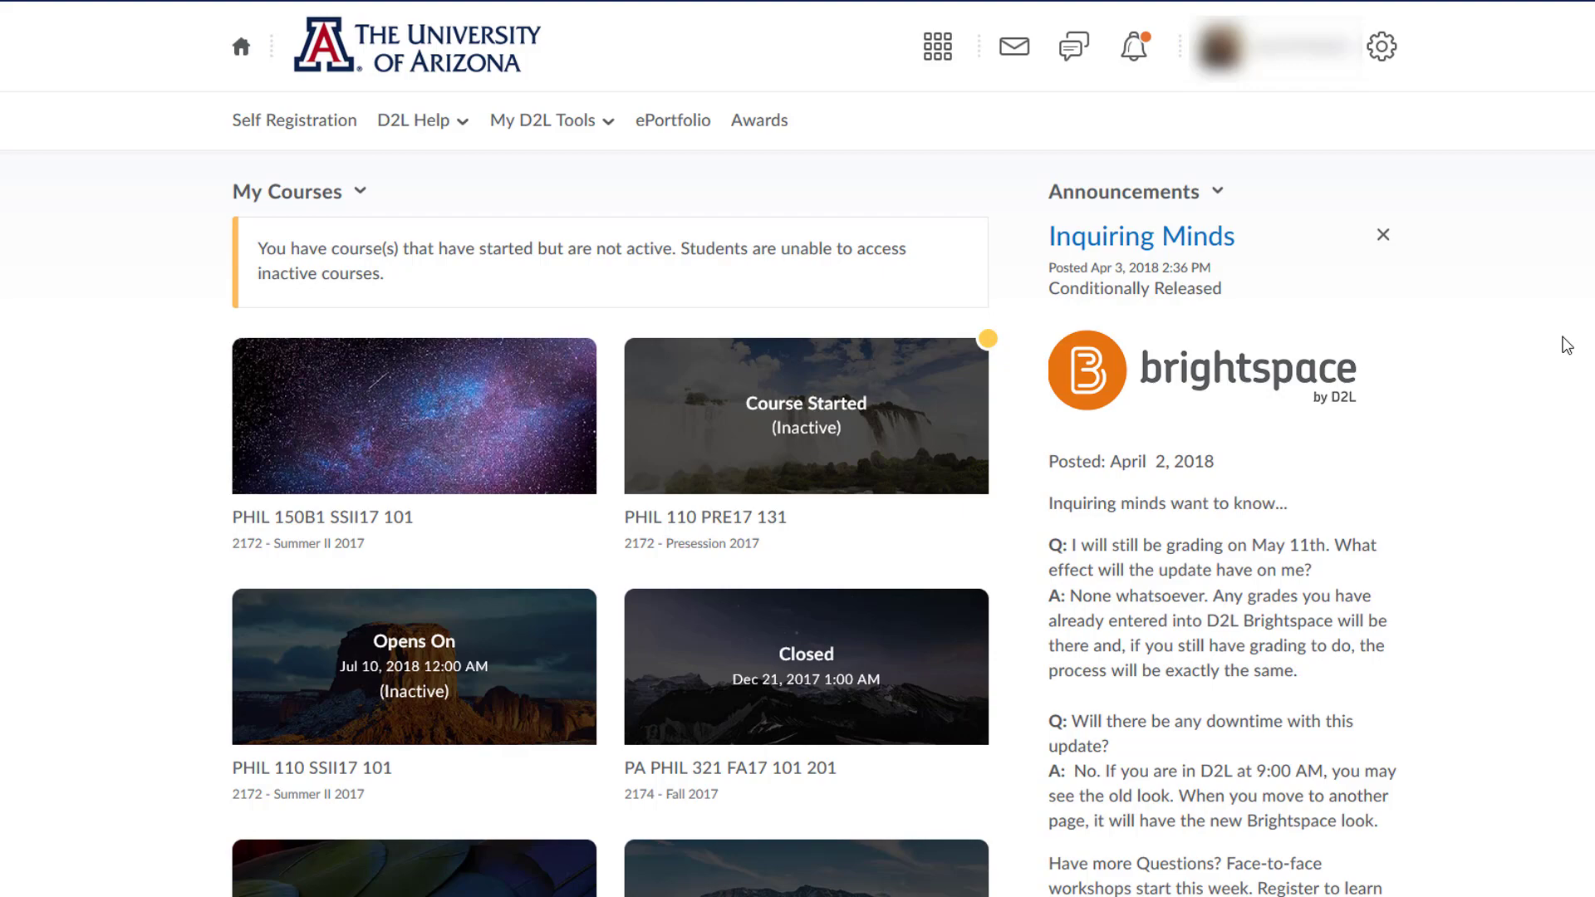
scroll(1567, 346, down, 13)
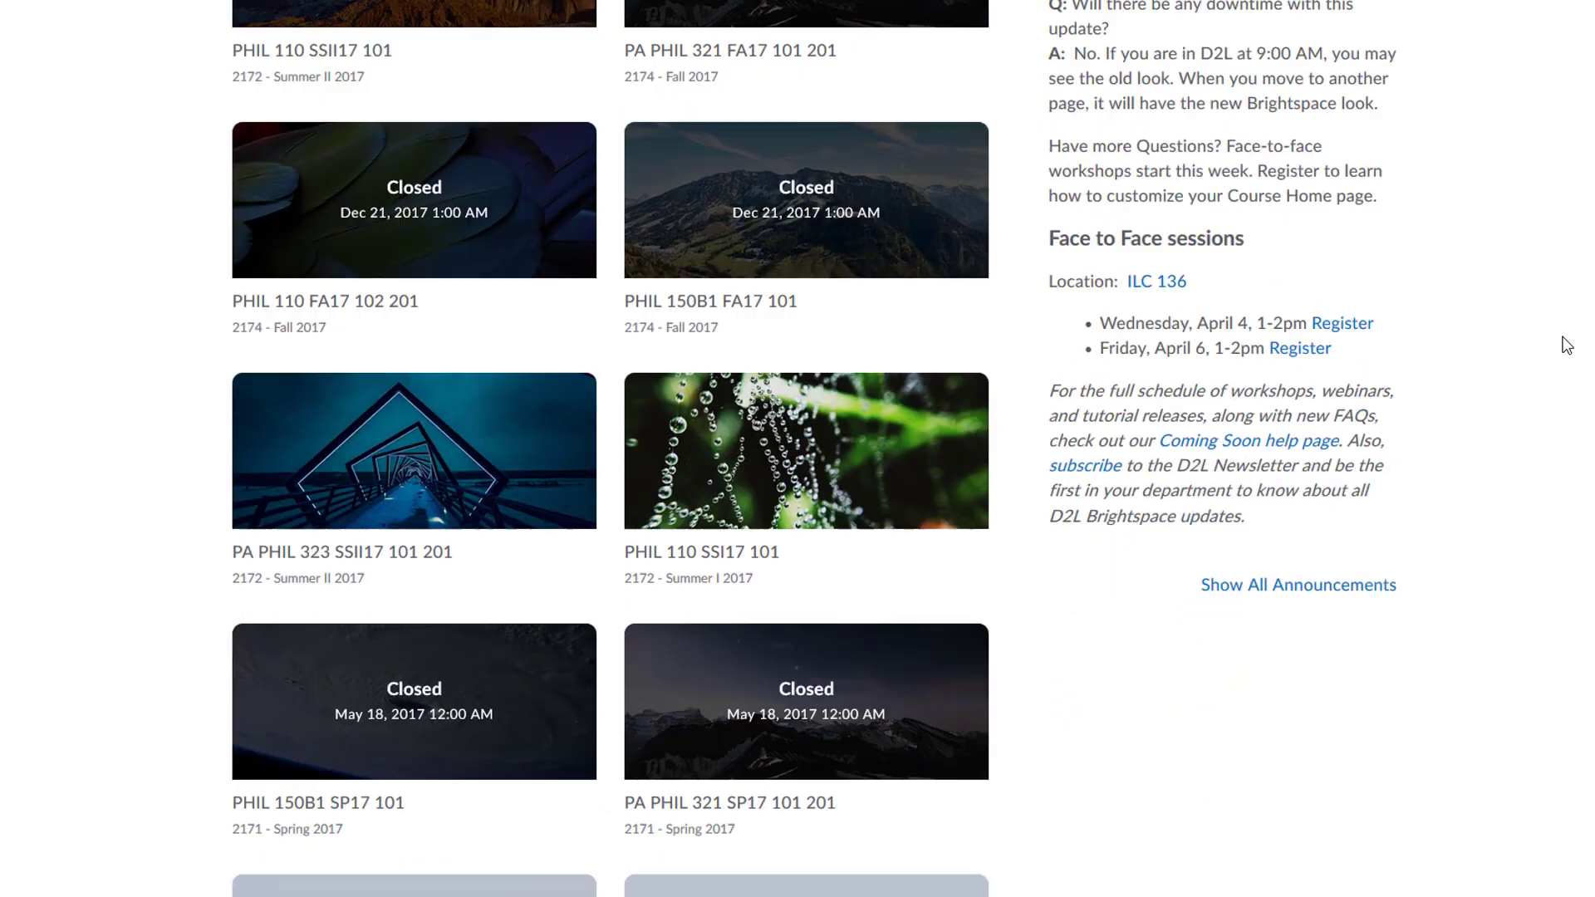
scroll(1567, 345, down, 2)
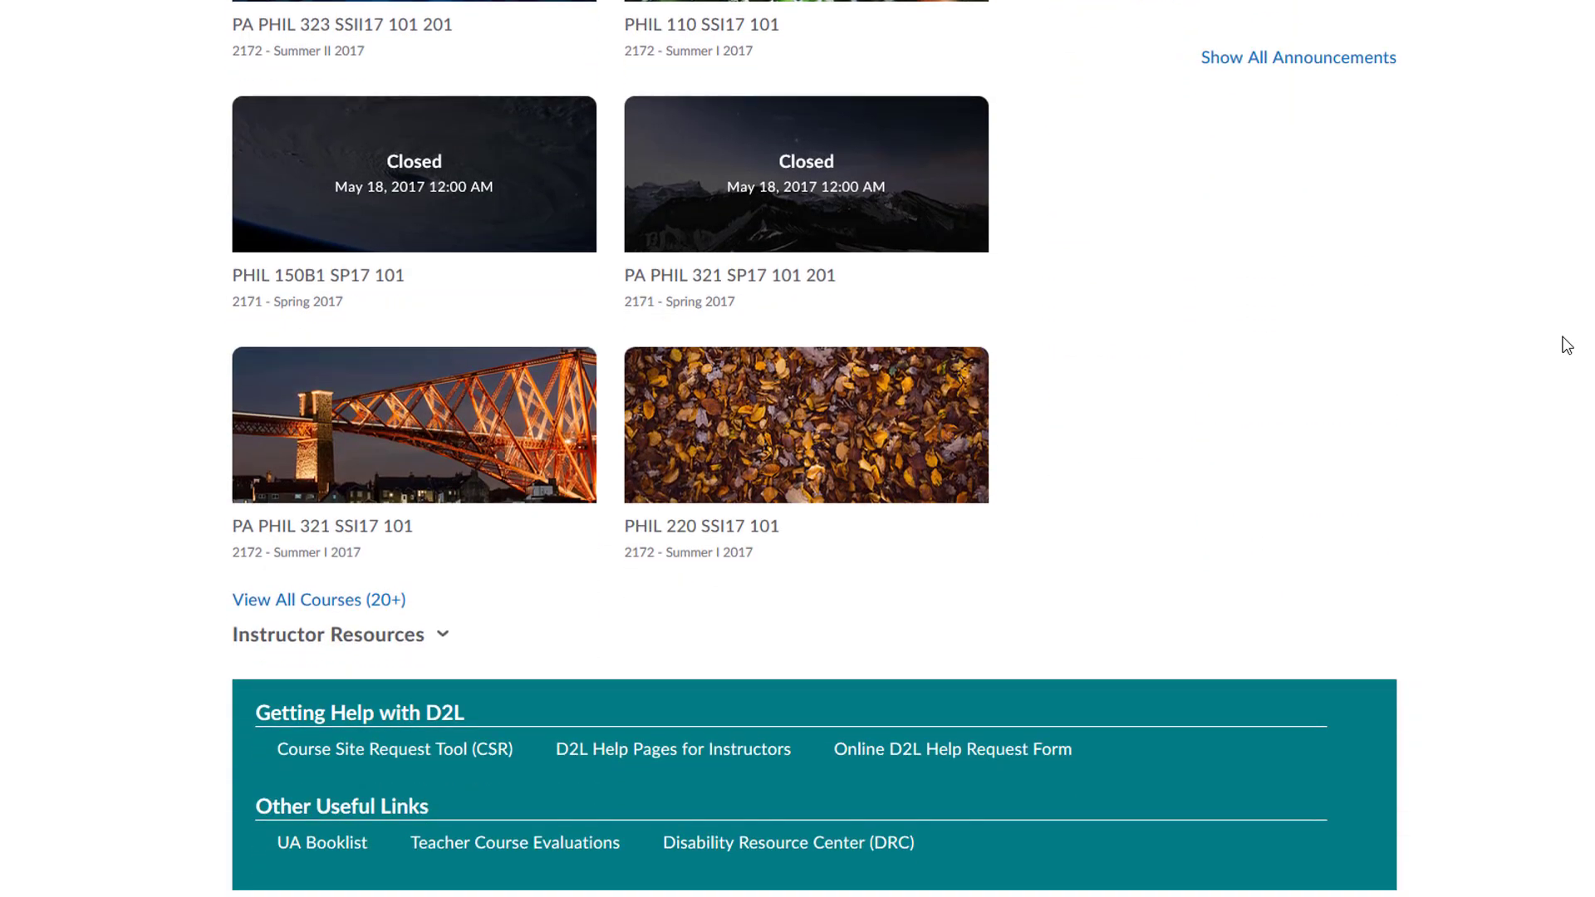
scroll(1566, 346, up, 15)
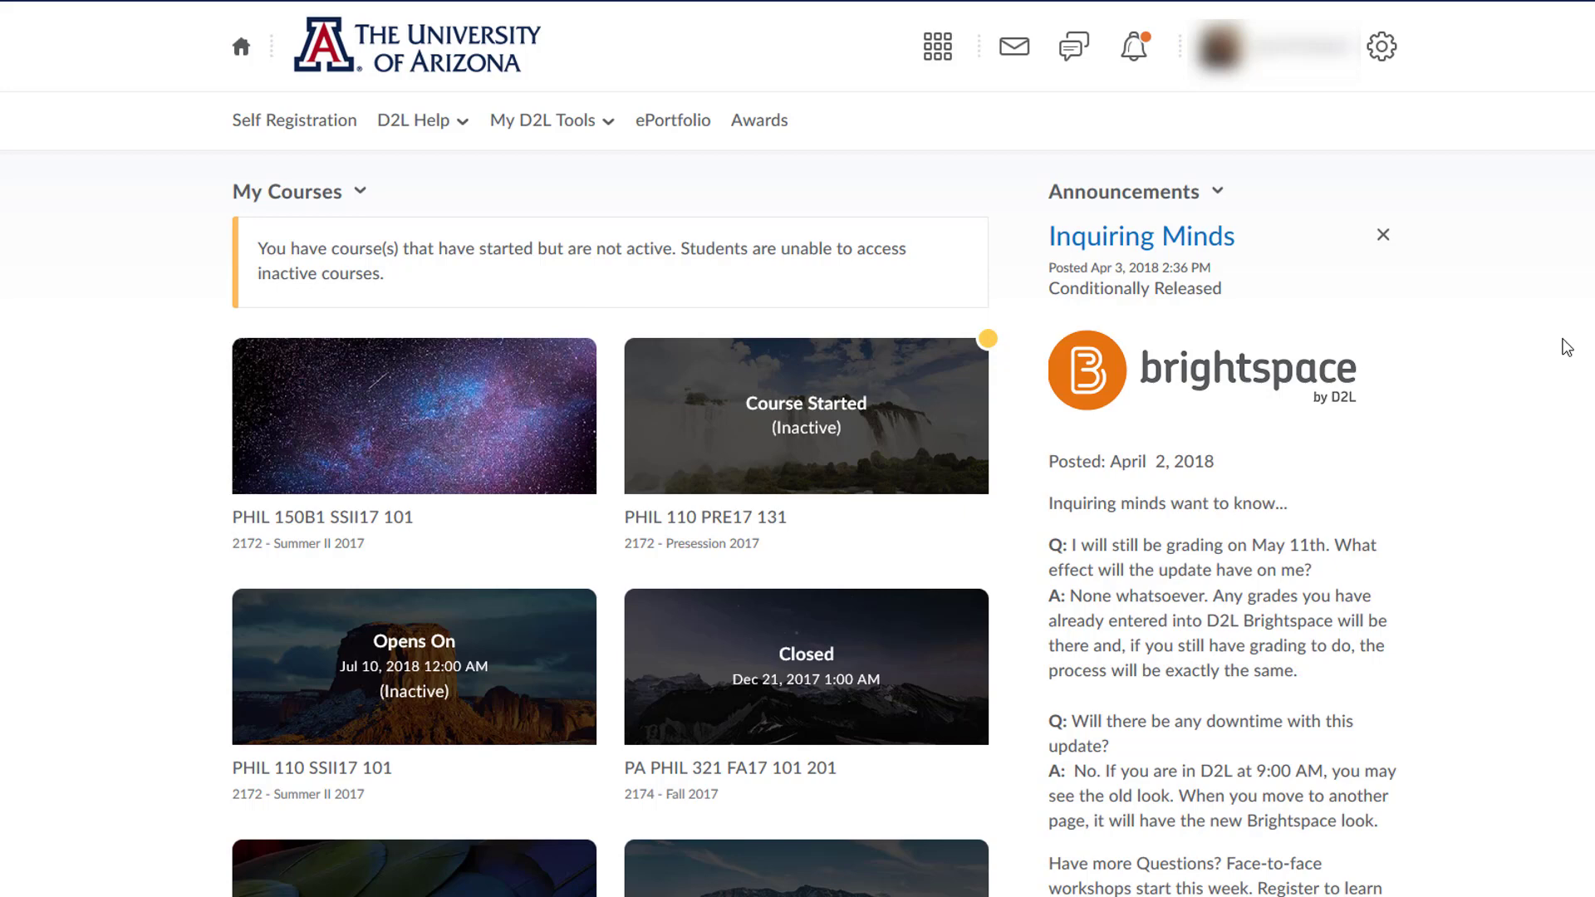
scroll(1567, 347, down, 1)
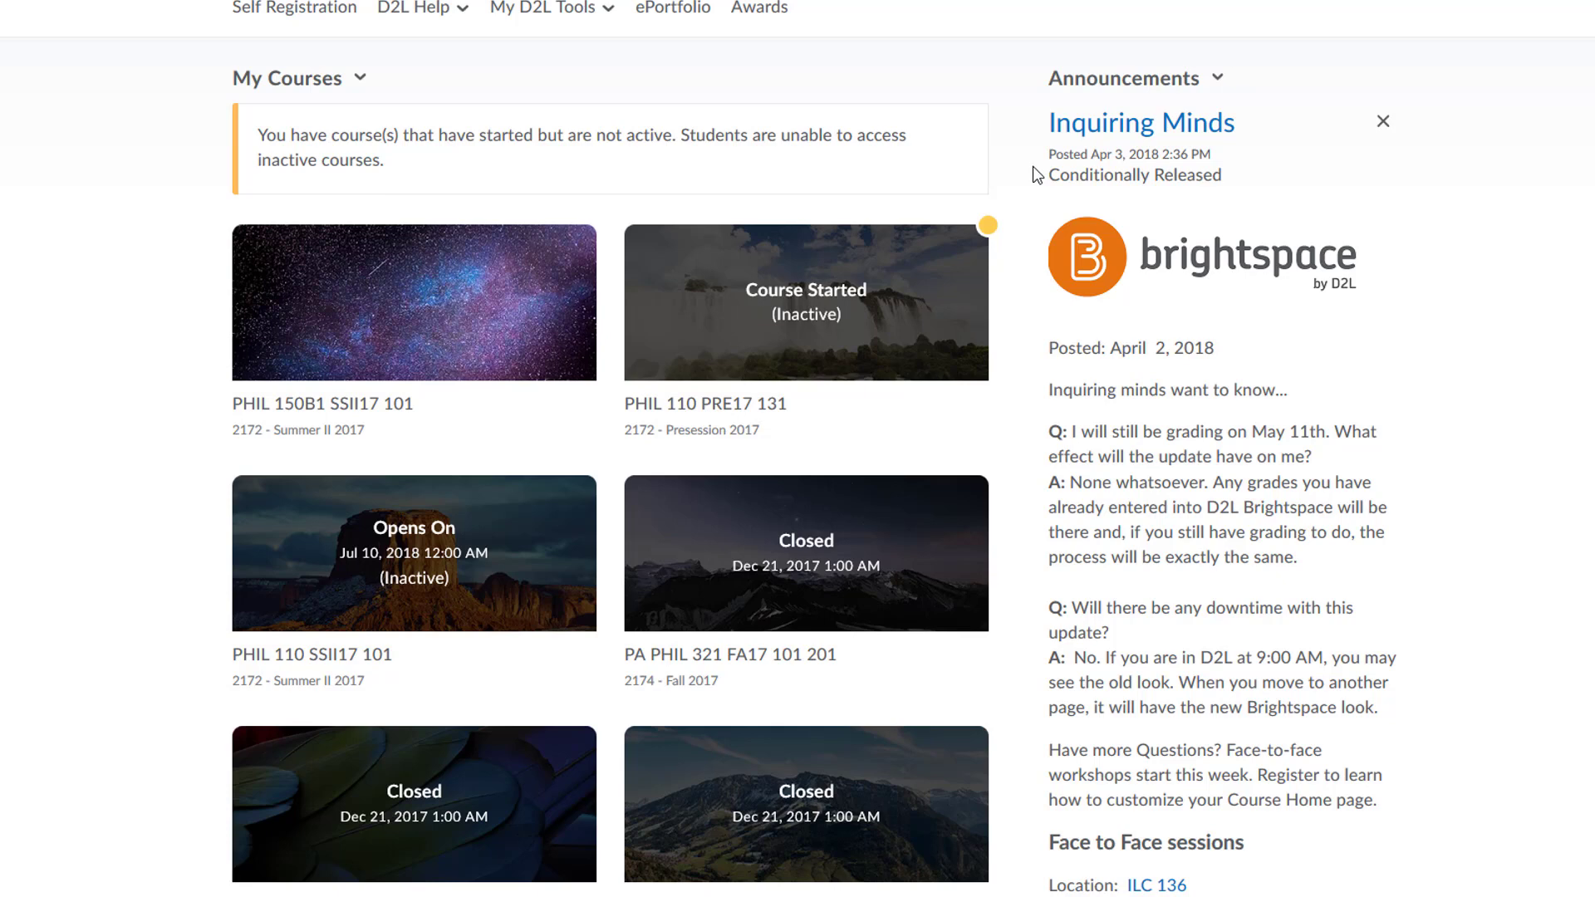
Step: Pin PHIL 110 SSI17 101 from its tile options so it leads My Courses
scroll(1034, 174, down, 4)
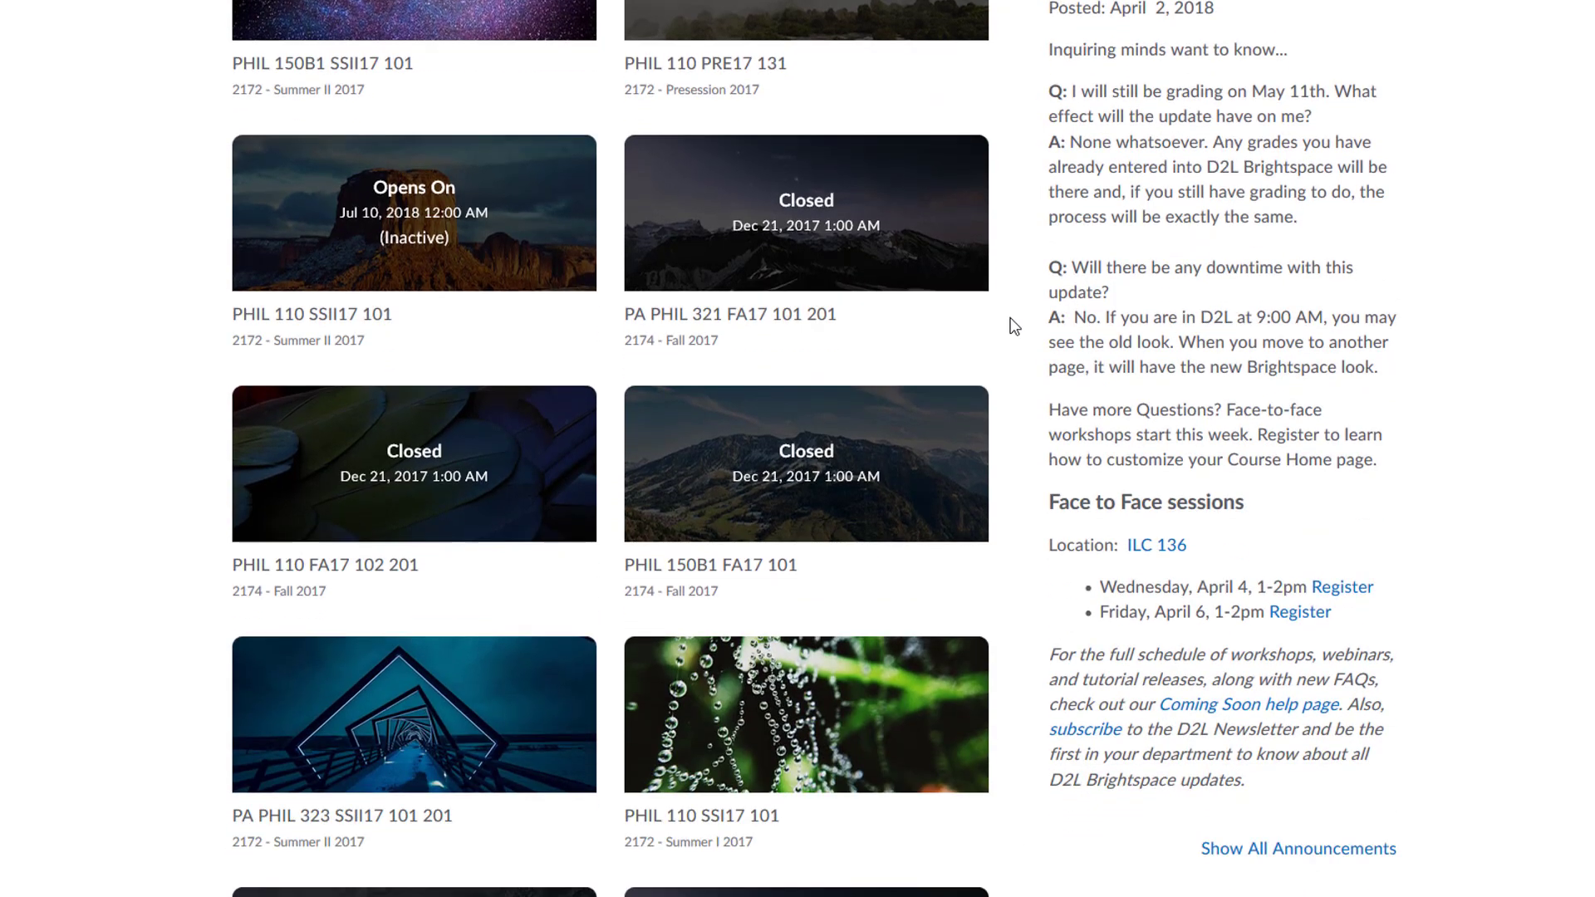
mouse_move(963, 677)
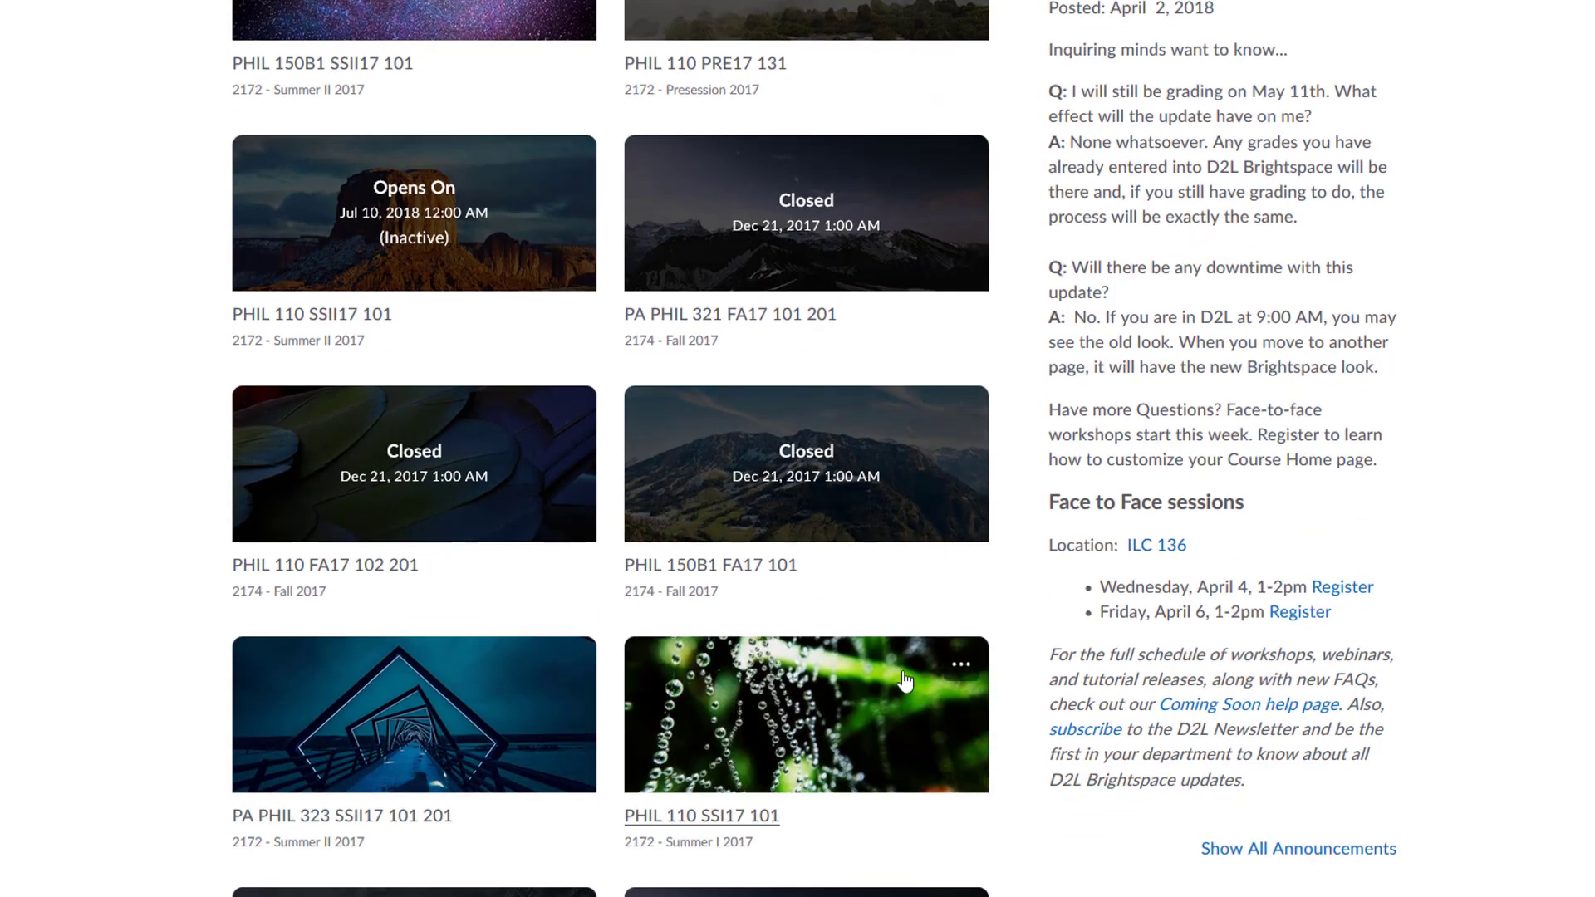
click(961, 665)
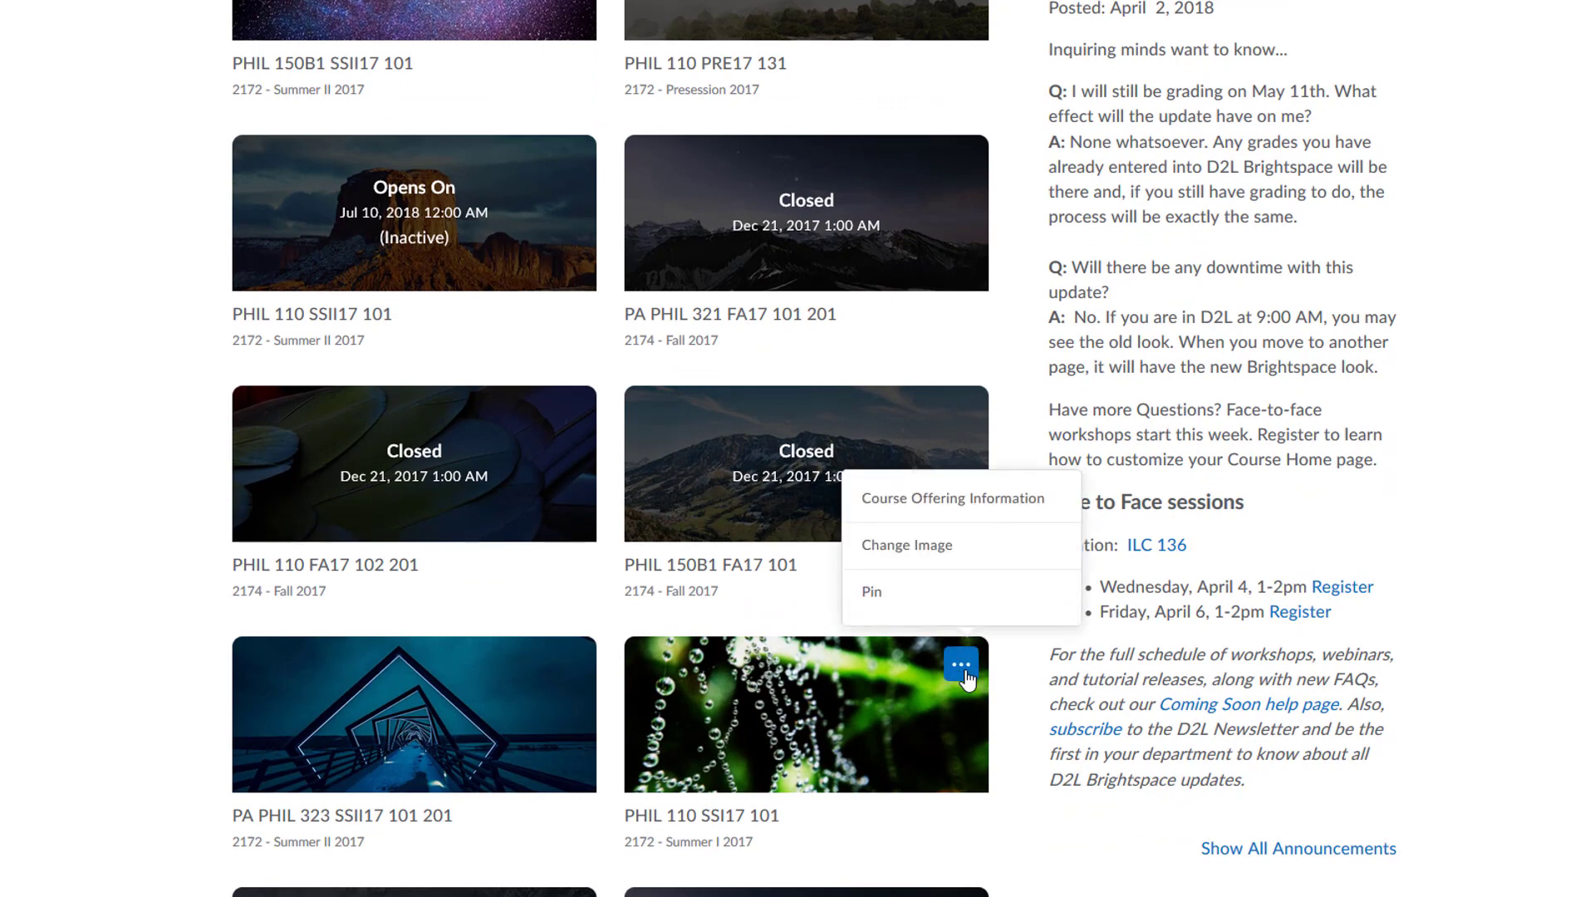
click(951, 605)
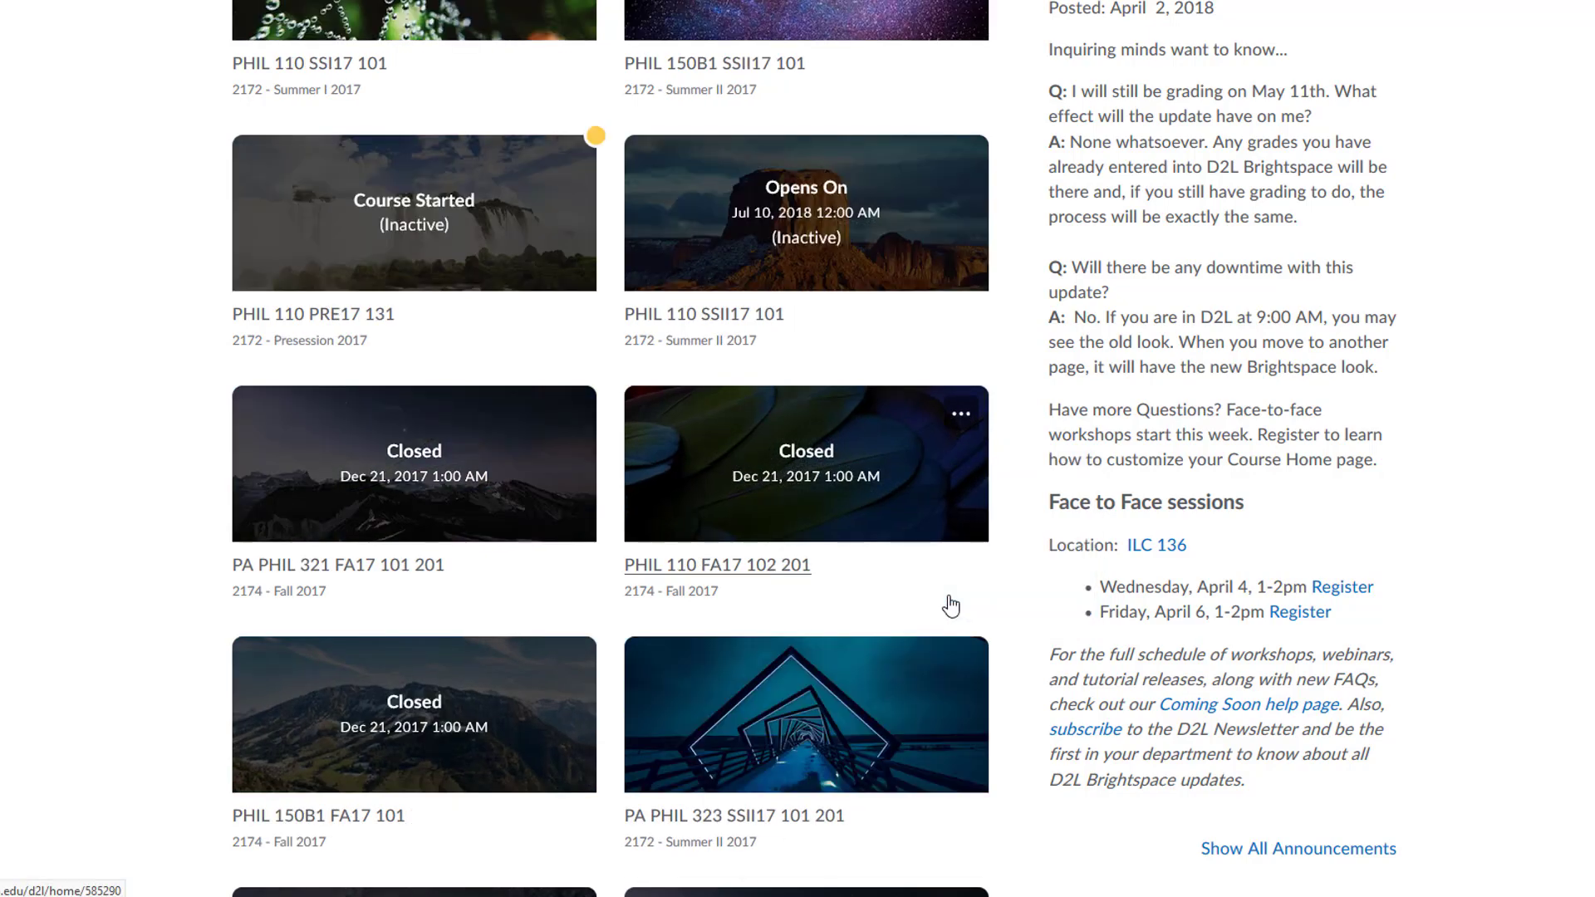
scroll(951, 604, up, 6)
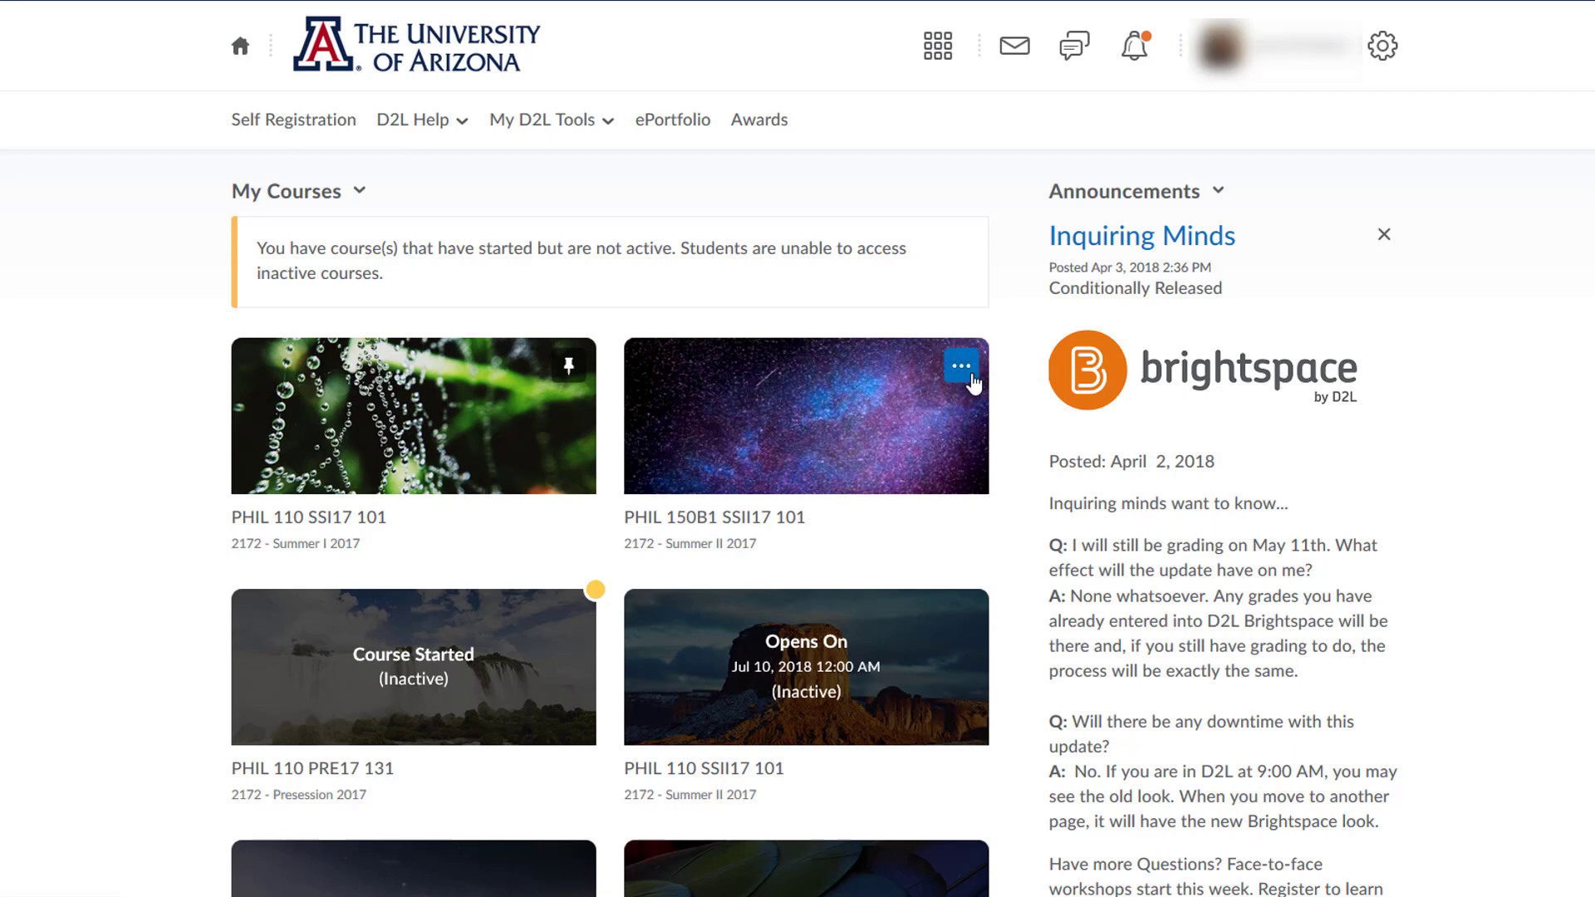
Step: Search the image library for 'beach' to replace the PHIL 150B1 SSII17 101 tile image
click(962, 366)
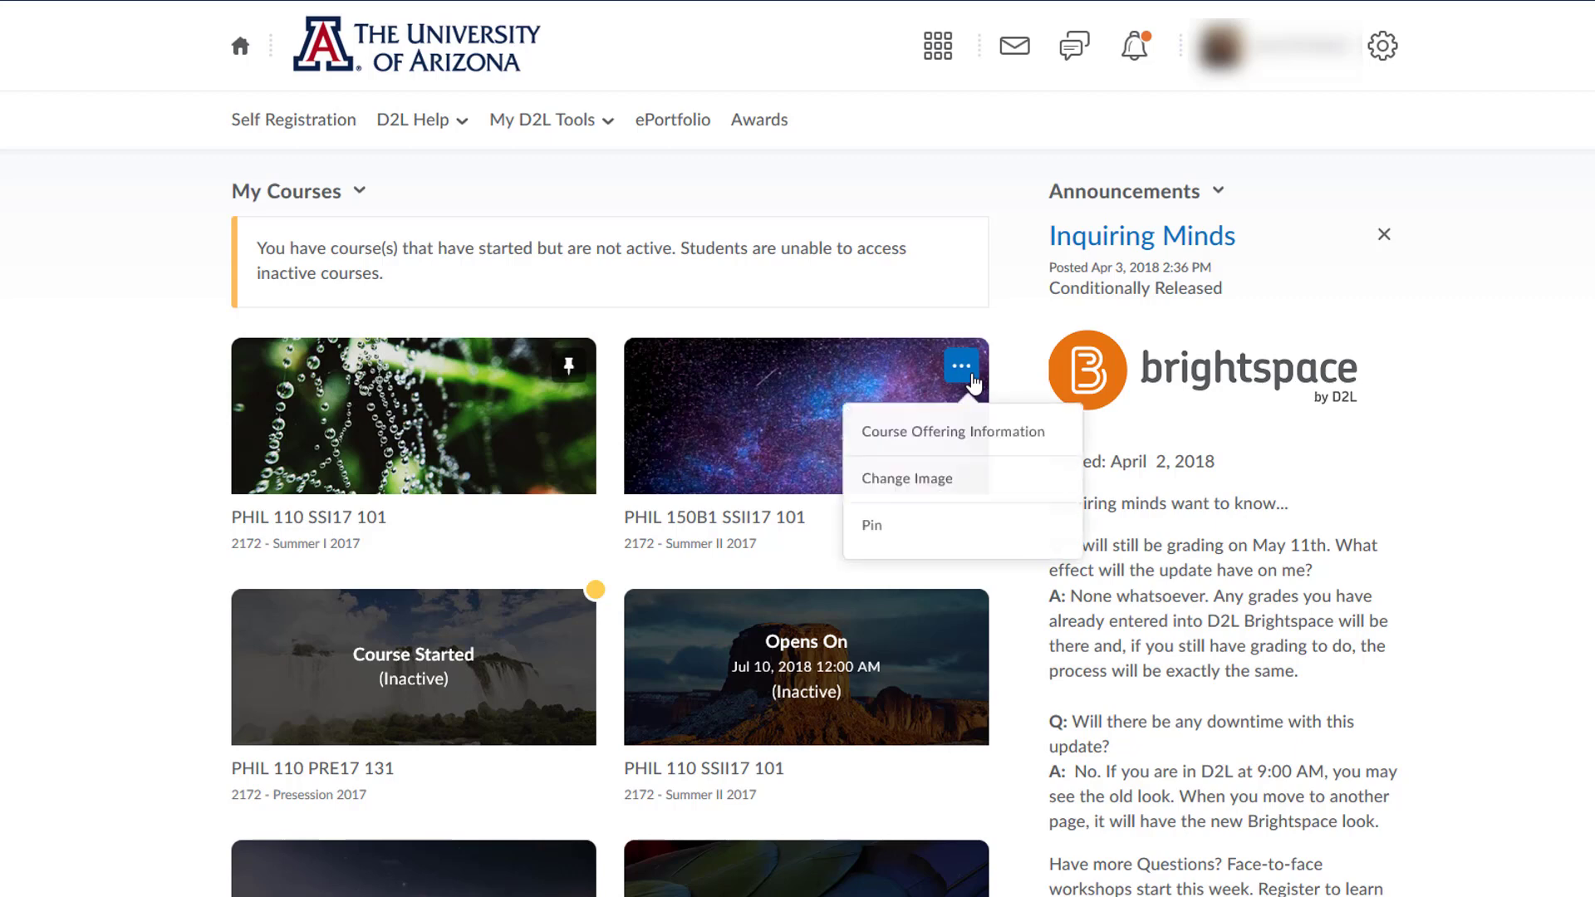
click(972, 484)
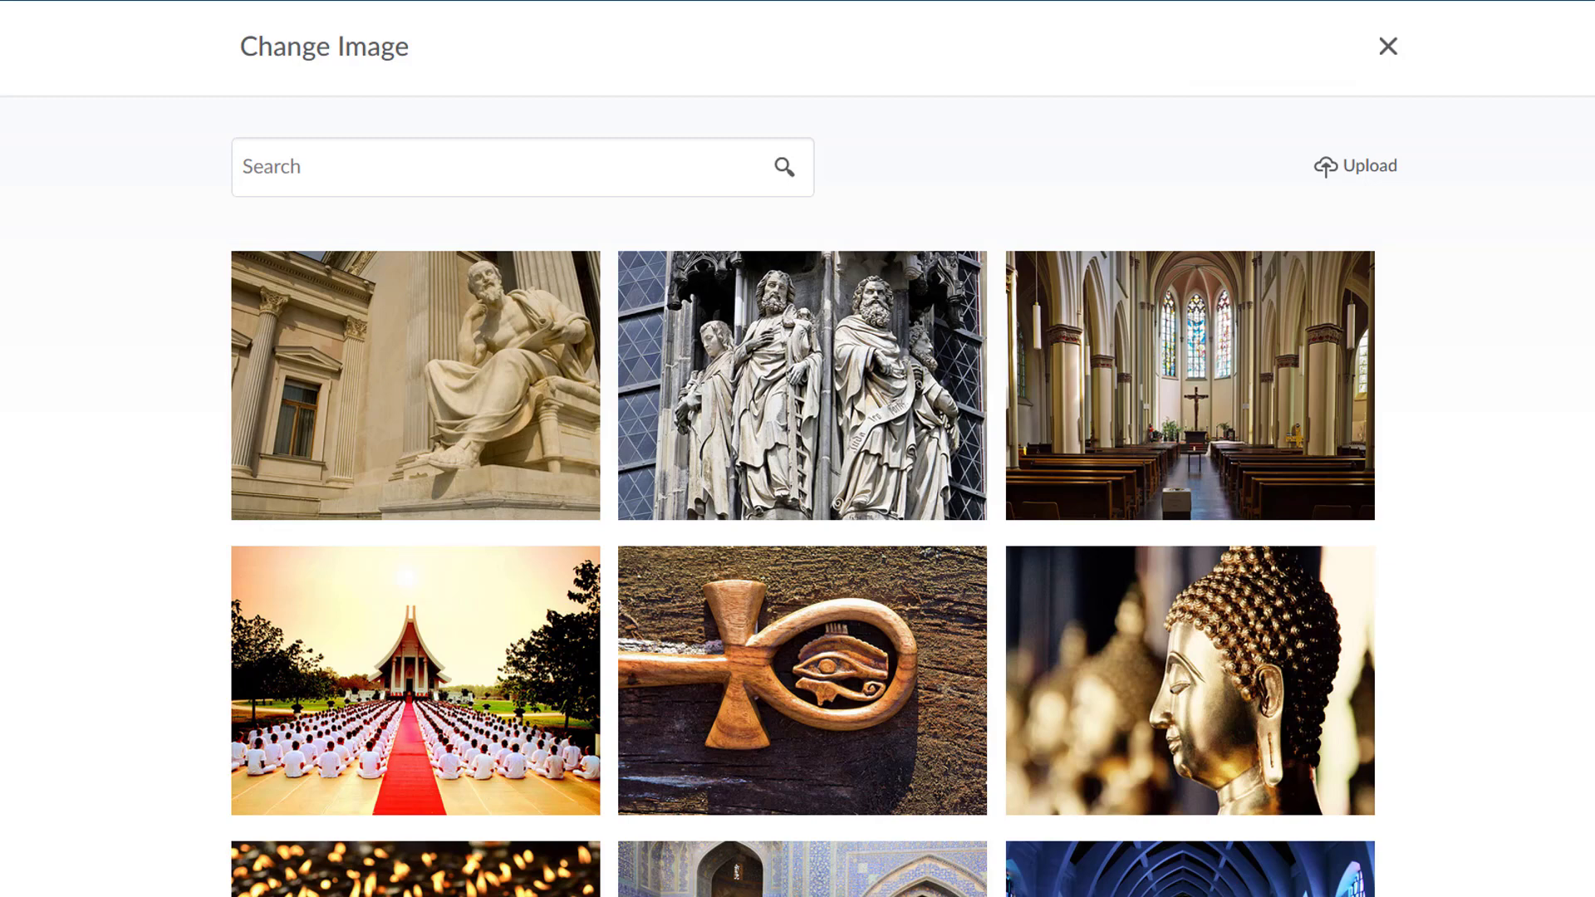
click(686, 164)
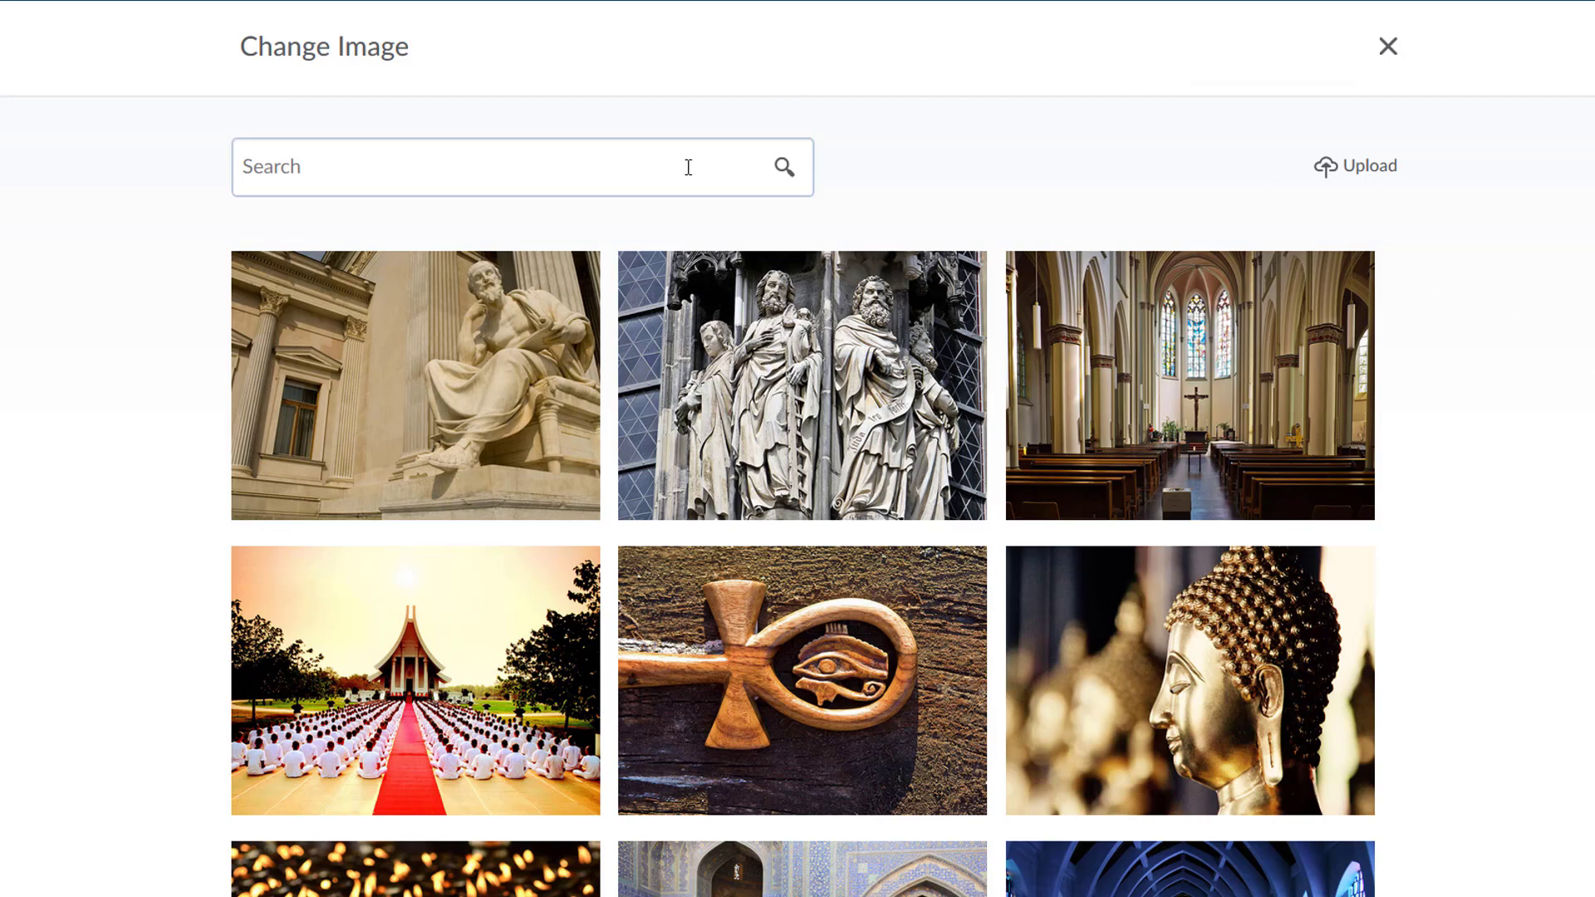
text(beach)
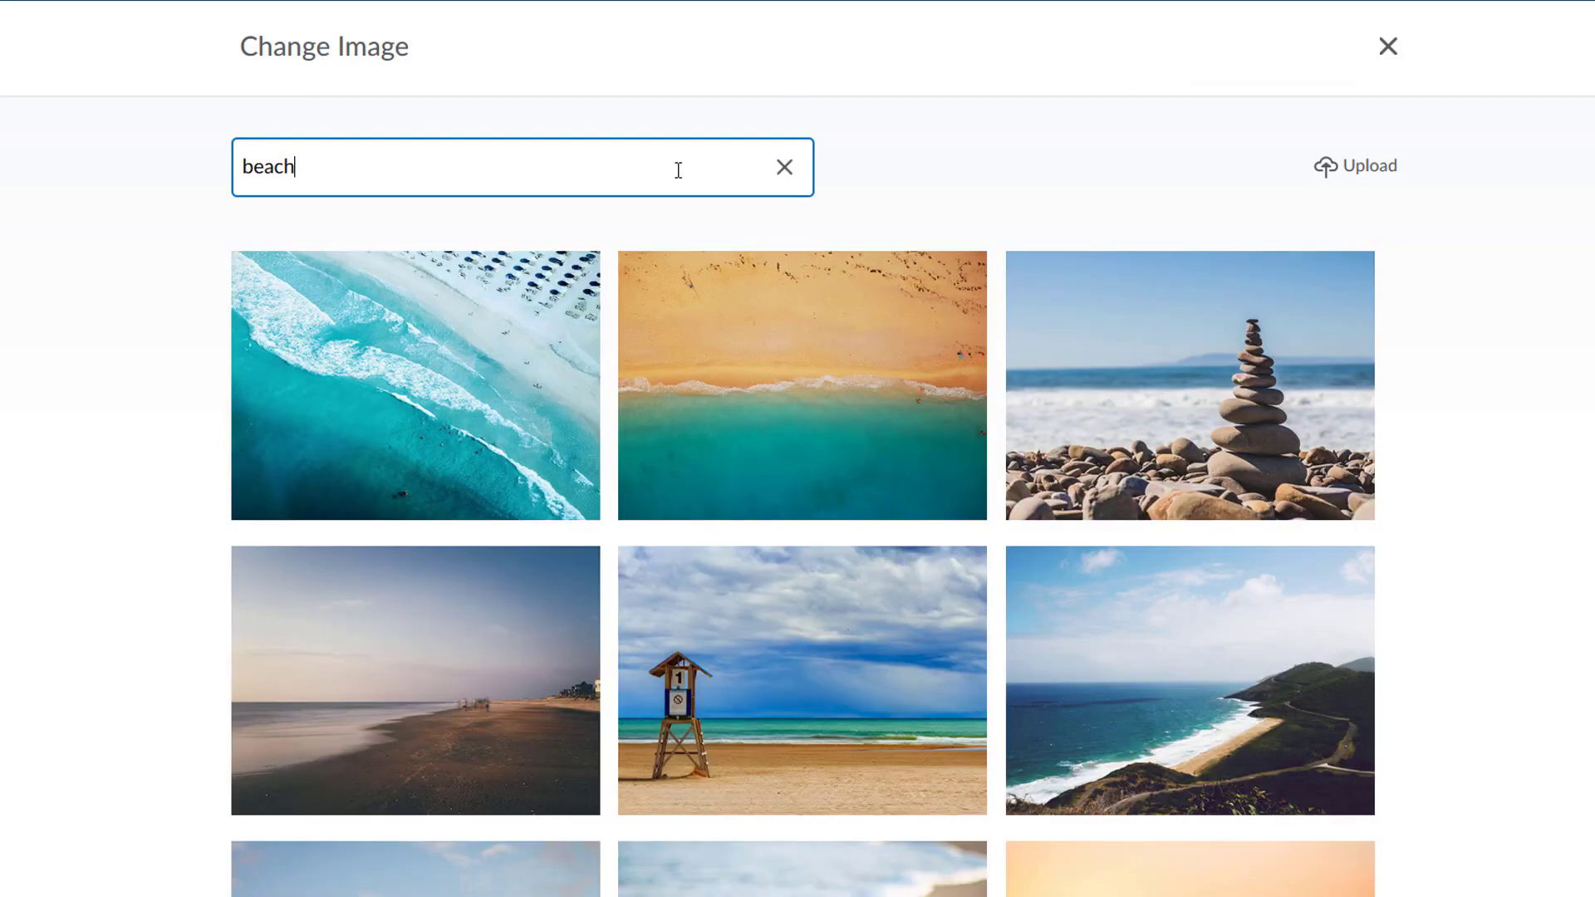
mouse_move(1226, 335)
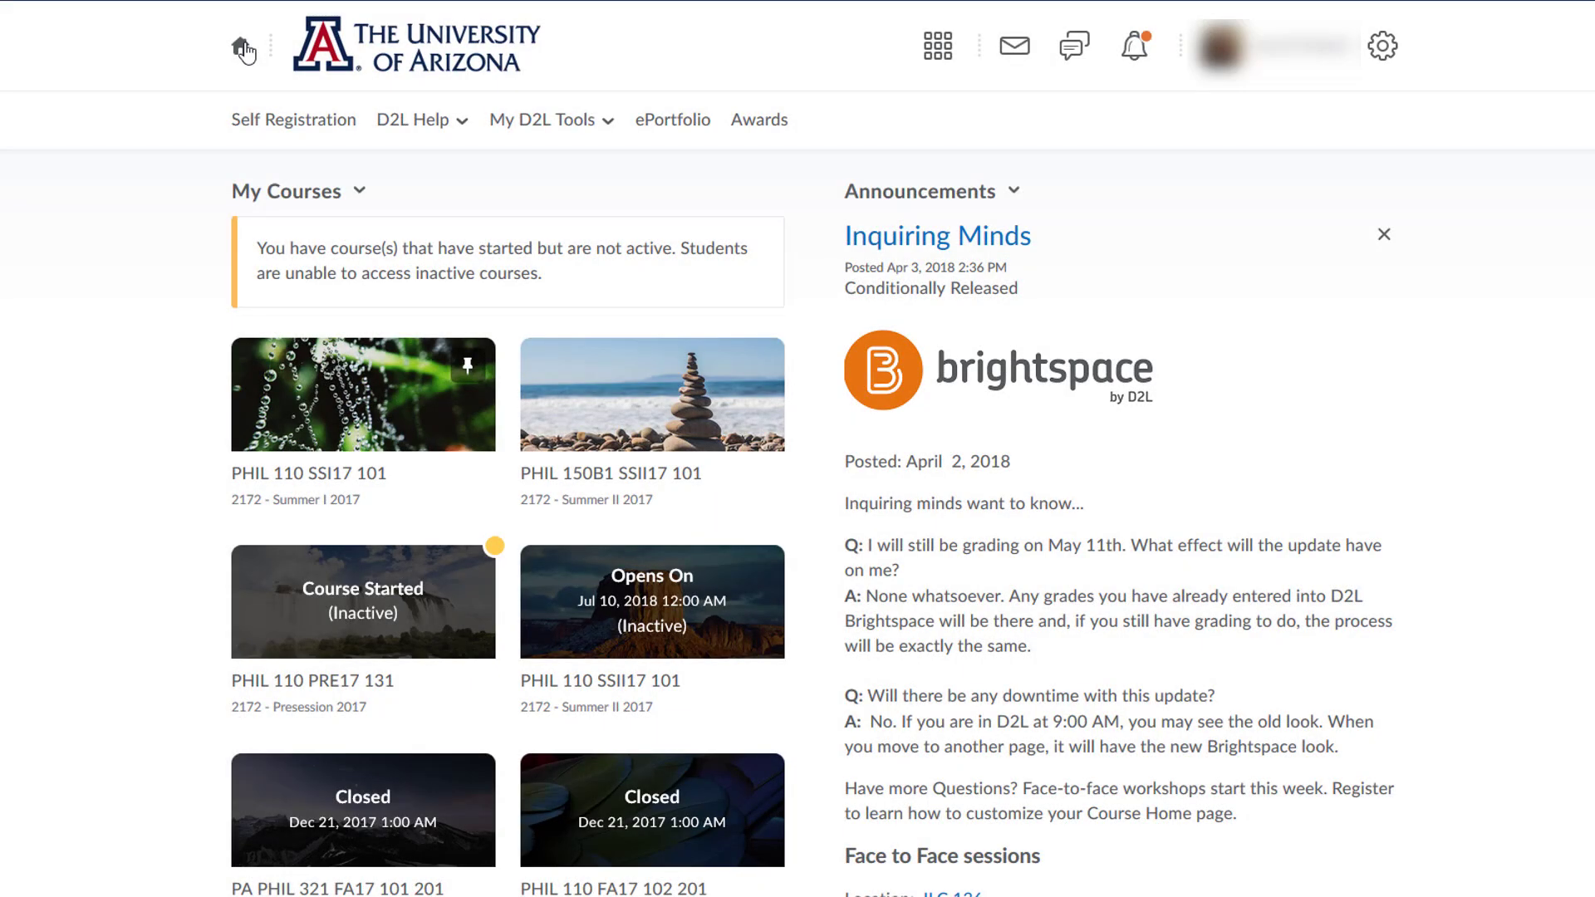
Step: Start changing the PHIL 110 SSI17 101 tile image and choose to upload a custom image
mouse_move(380, 371)
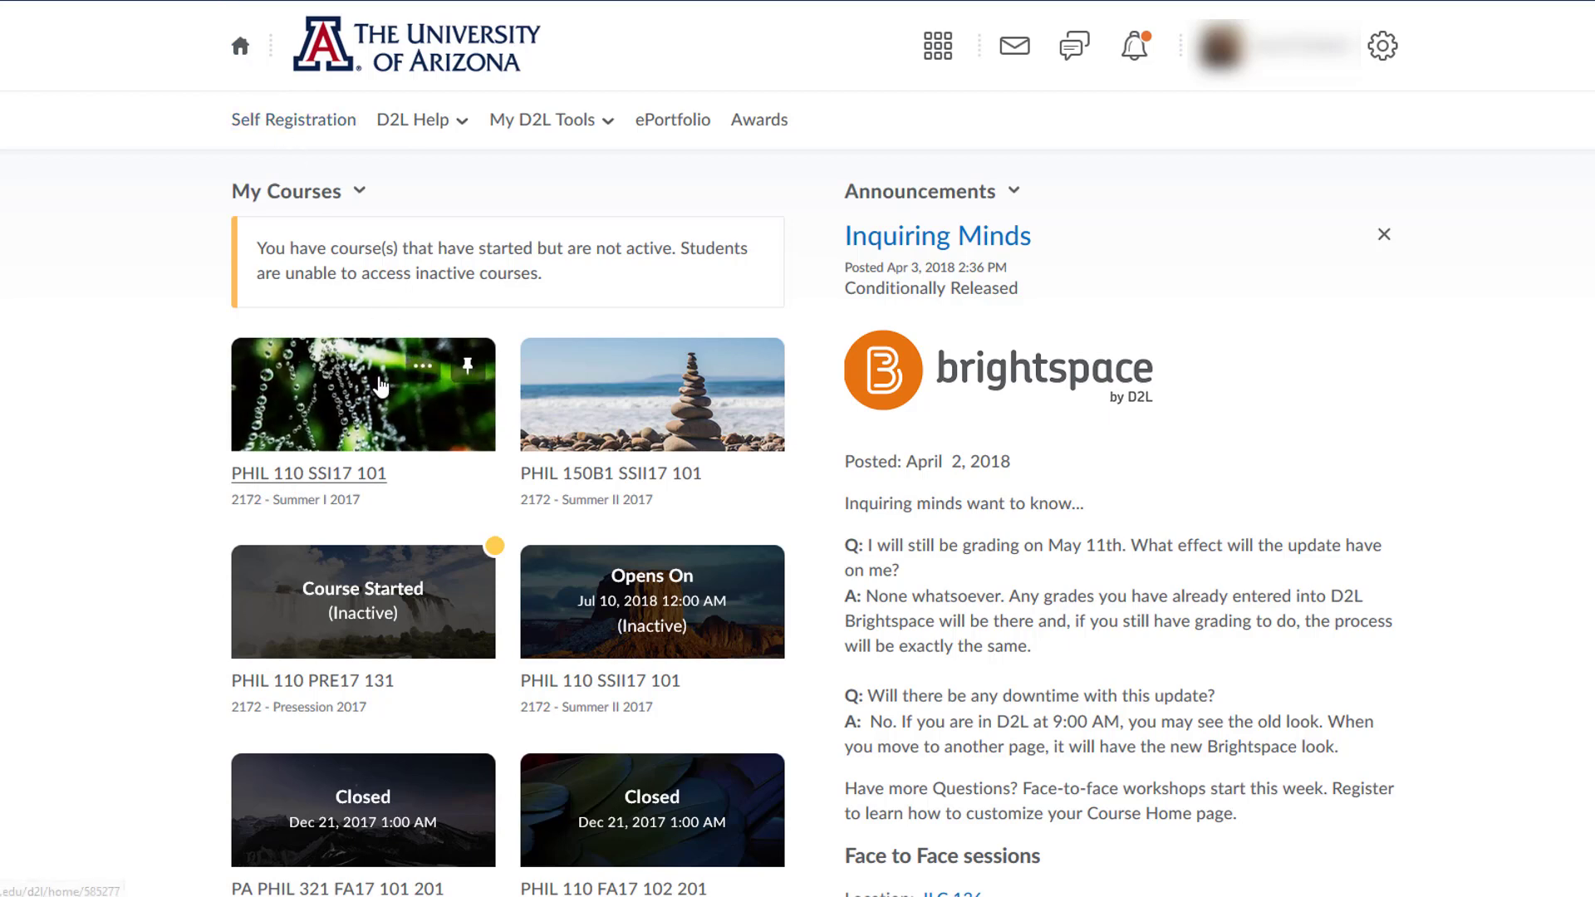
click(423, 367)
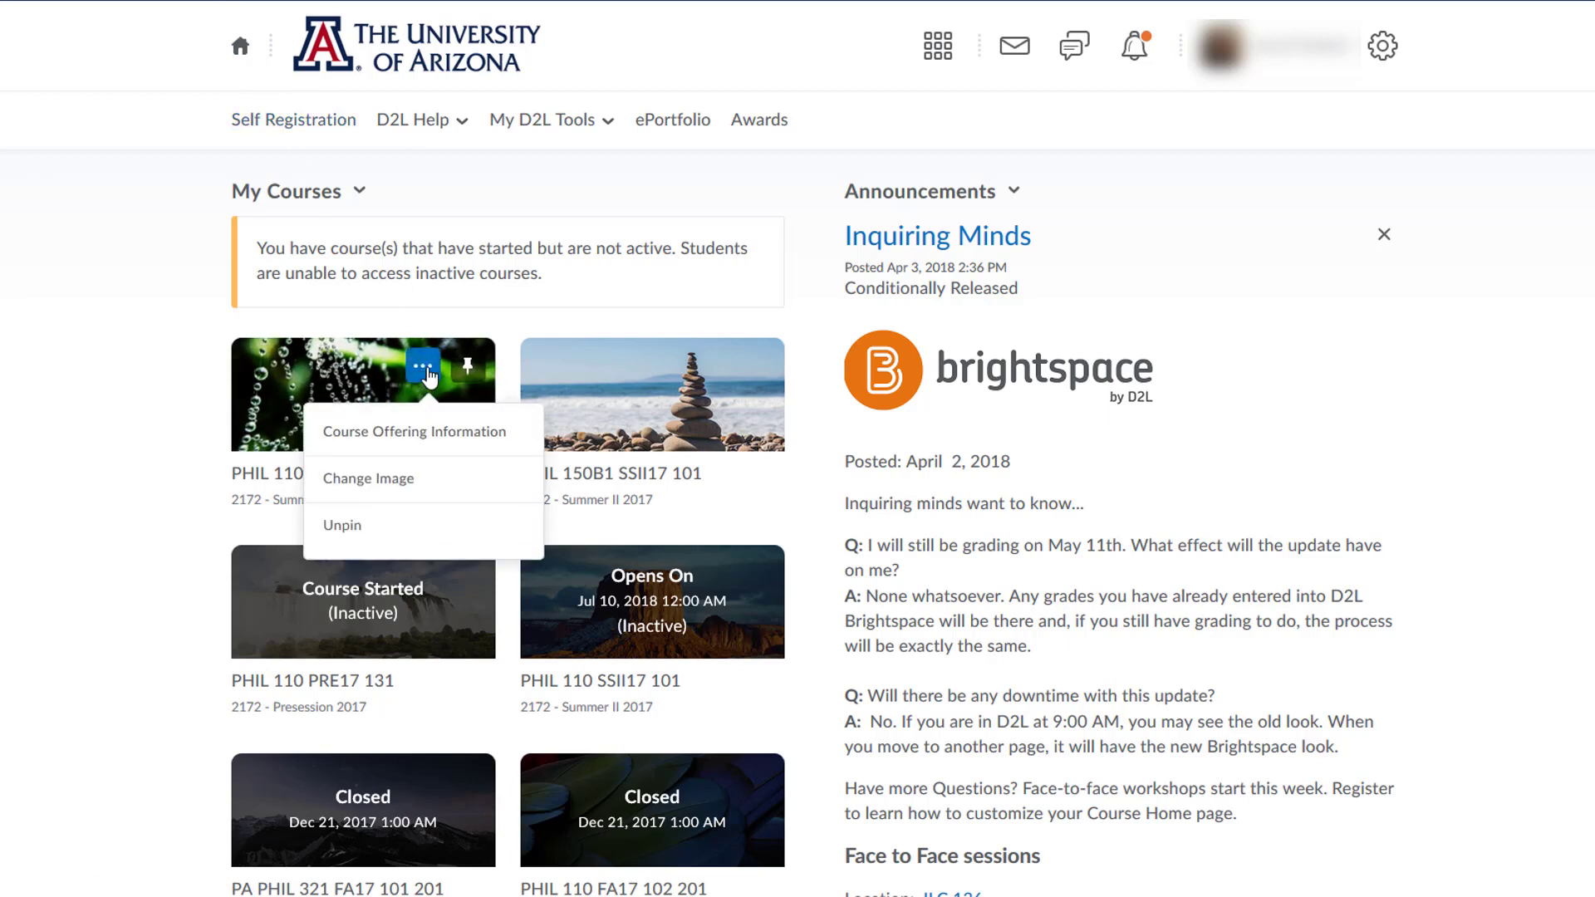
click(411, 492)
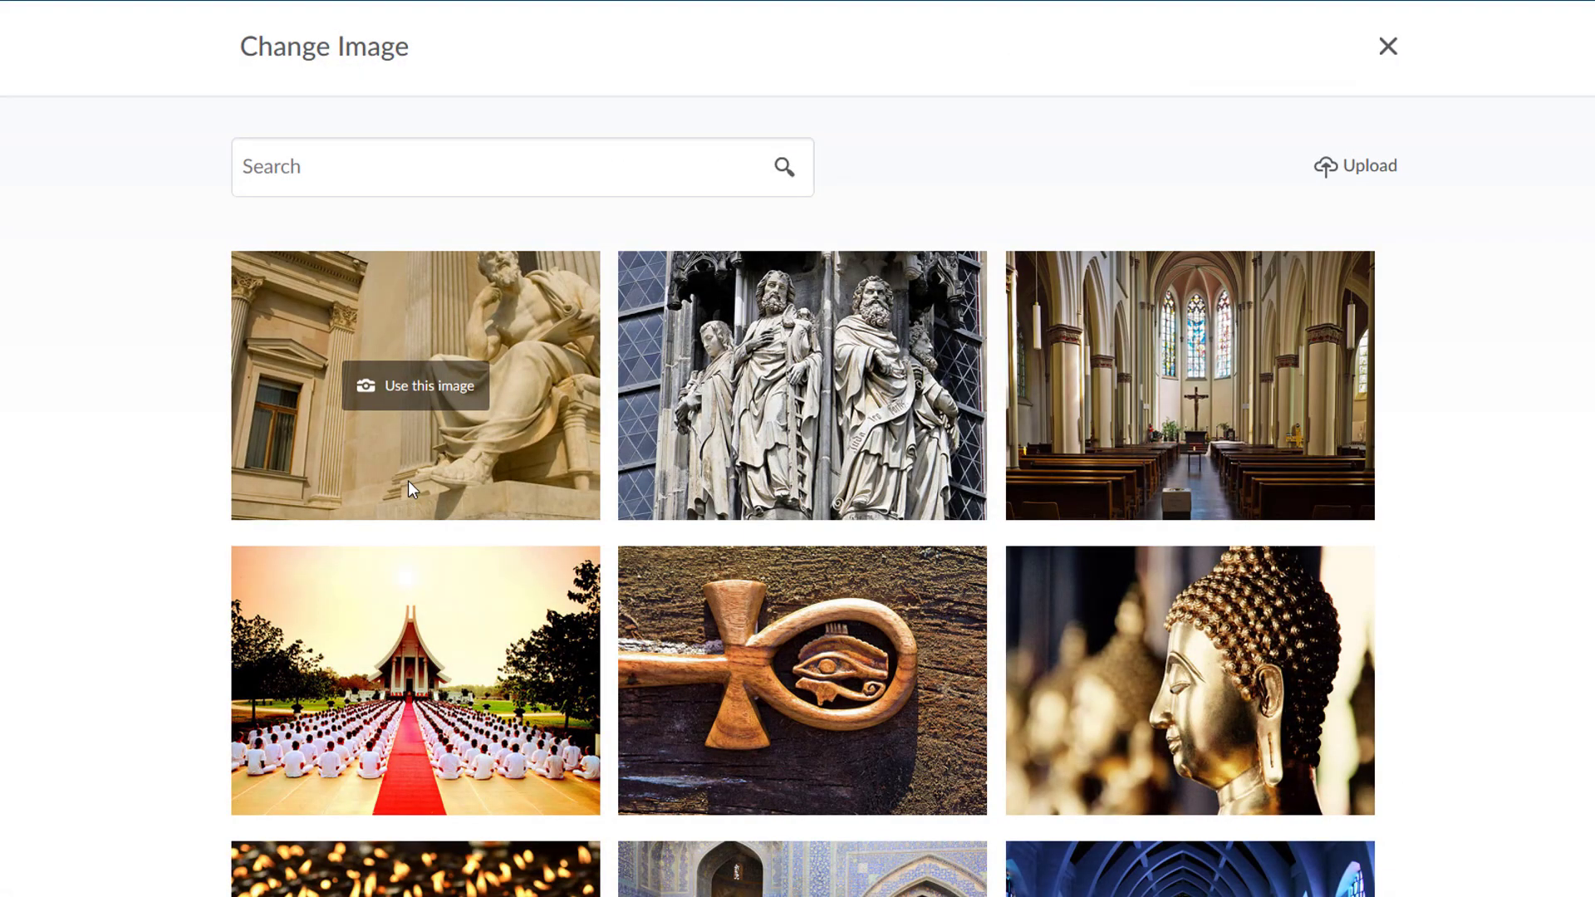
click(1374, 168)
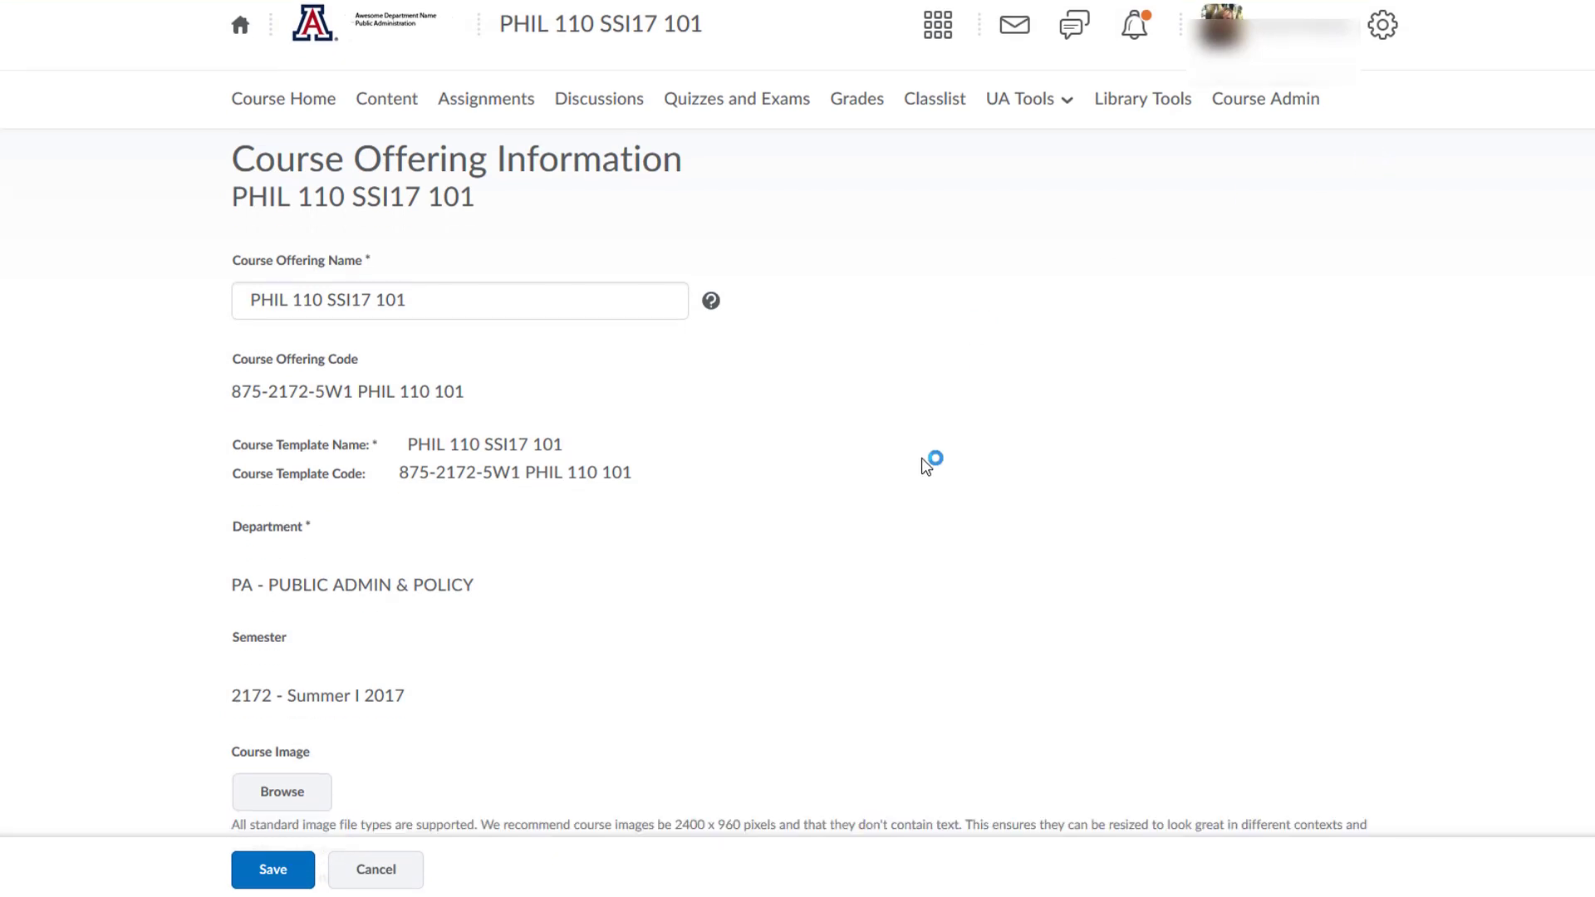
scroll(927, 465, down, 3)
Step: Upload nature-conservation-480985_640 from My Computer as the course image and save
click(265, 586)
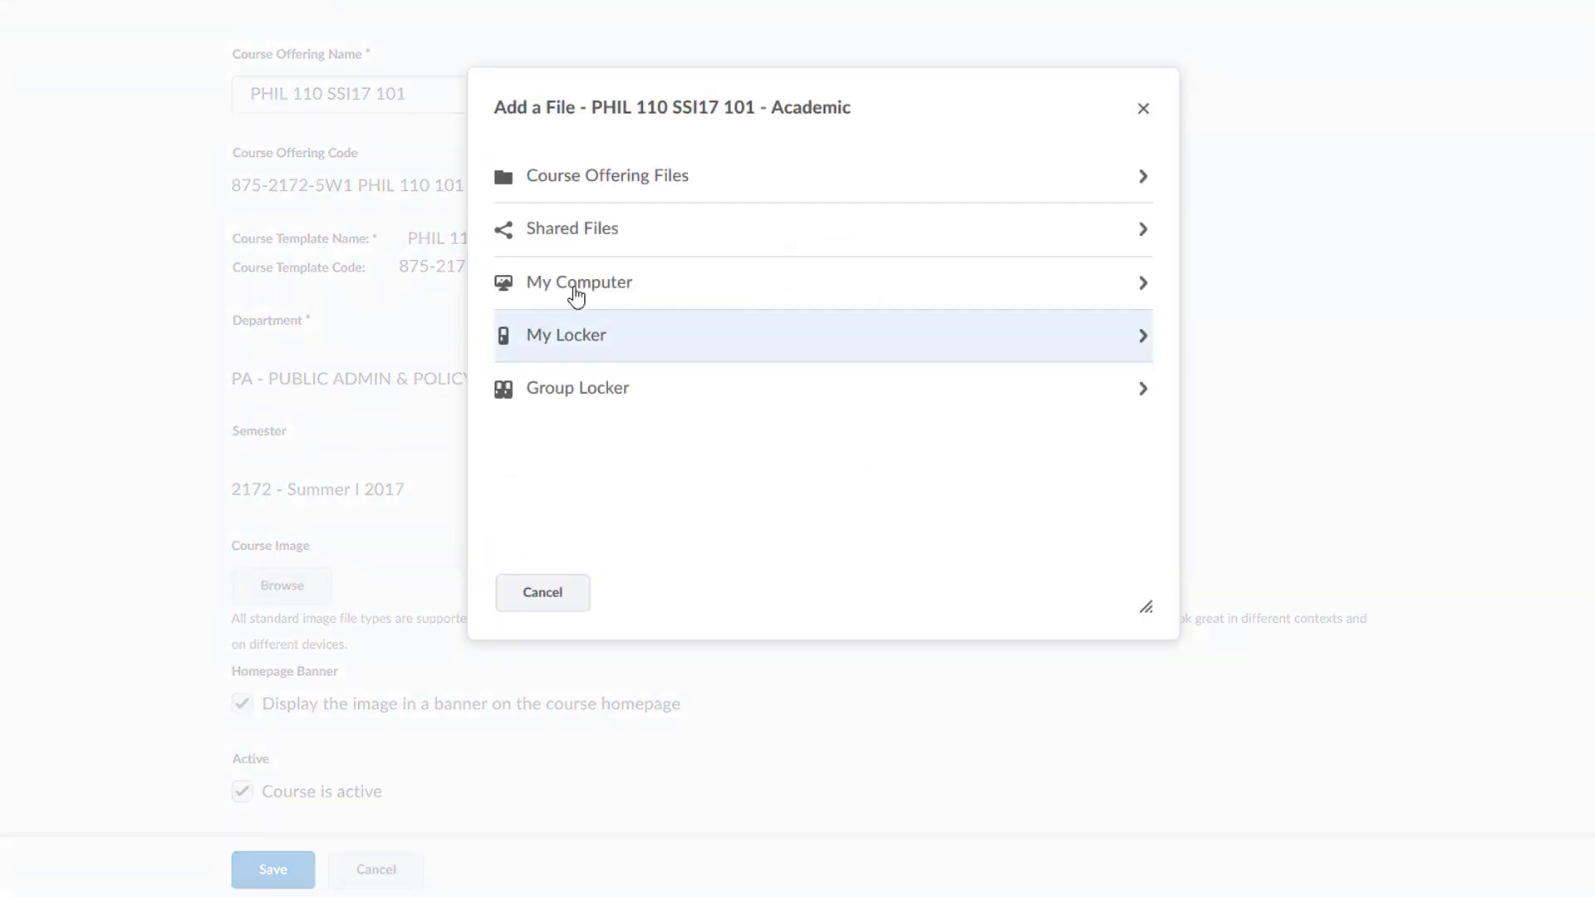
click(579, 292)
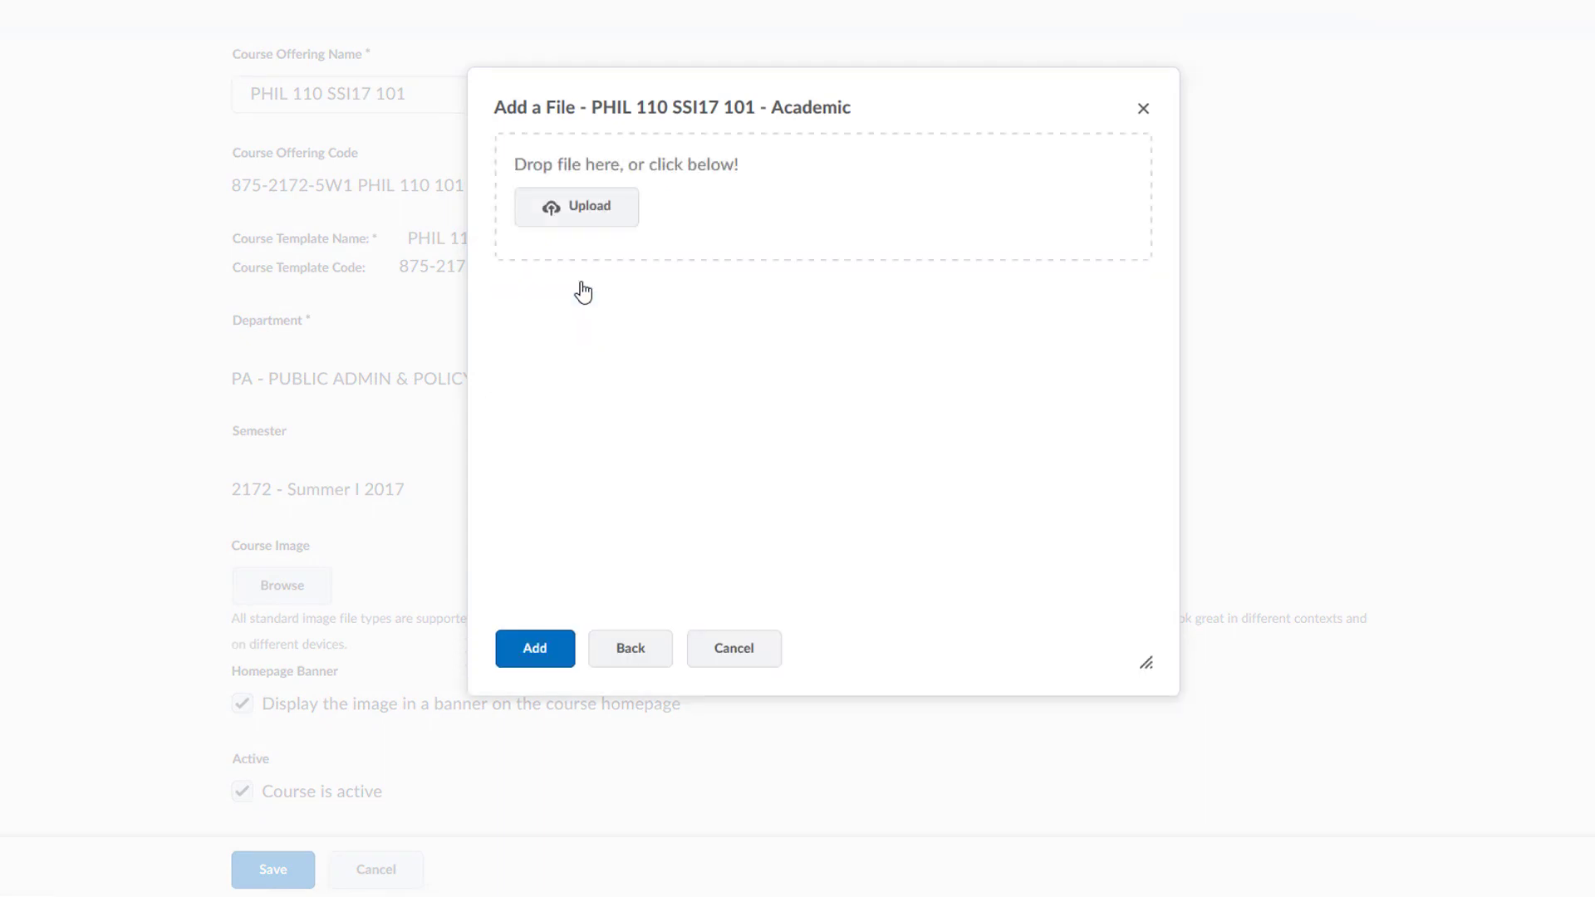
click(593, 208)
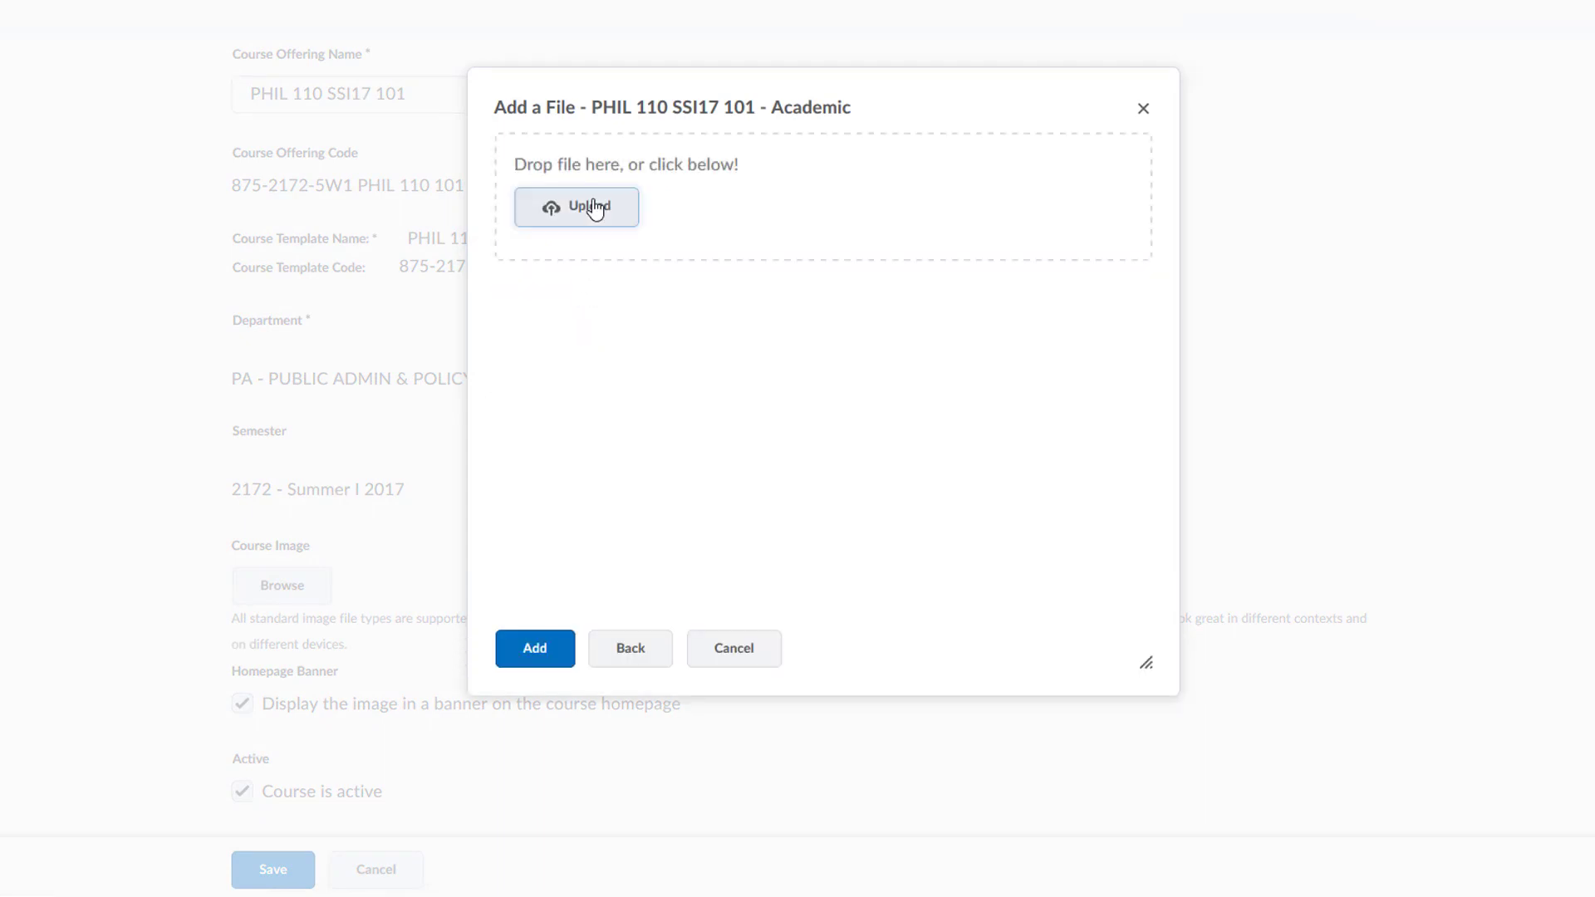
click(540, 49)
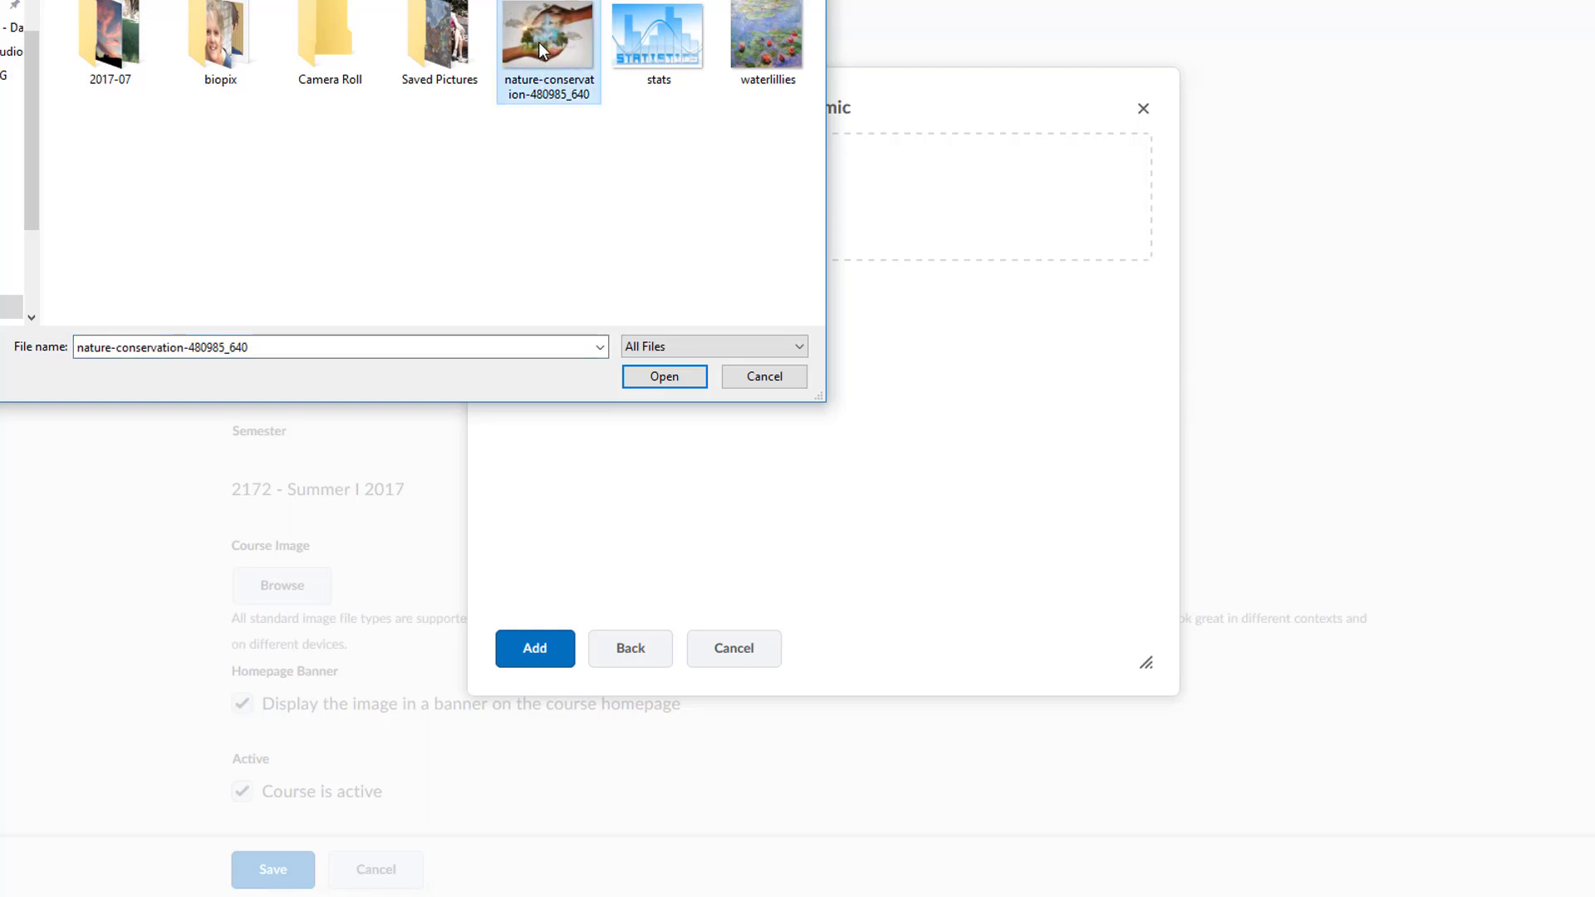
double_click(539, 43)
click(534, 650)
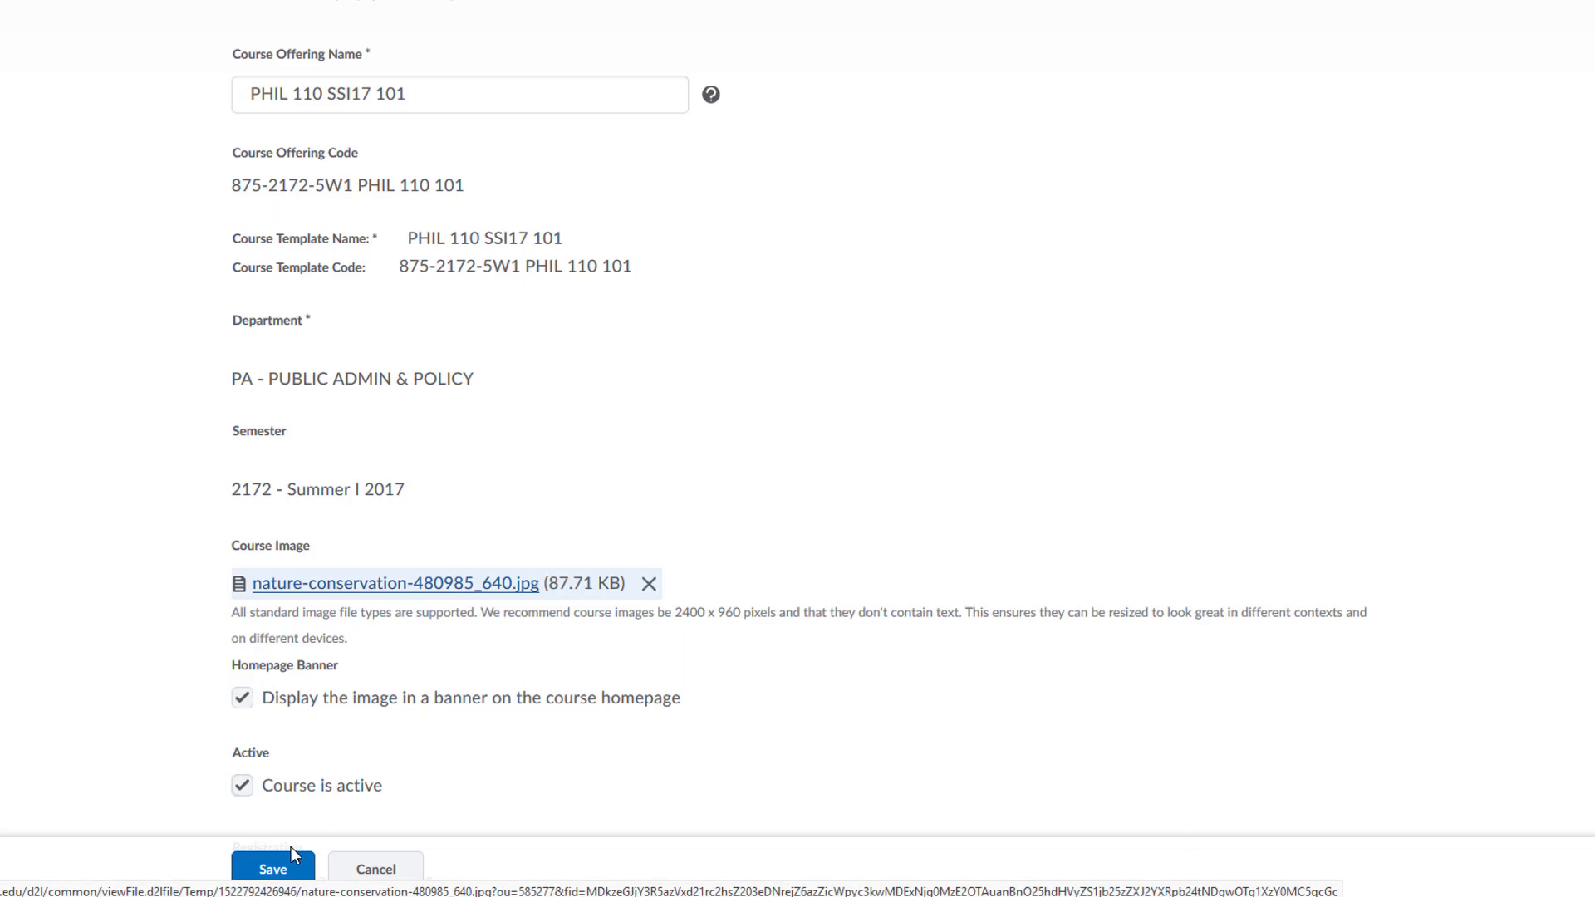
click(282, 869)
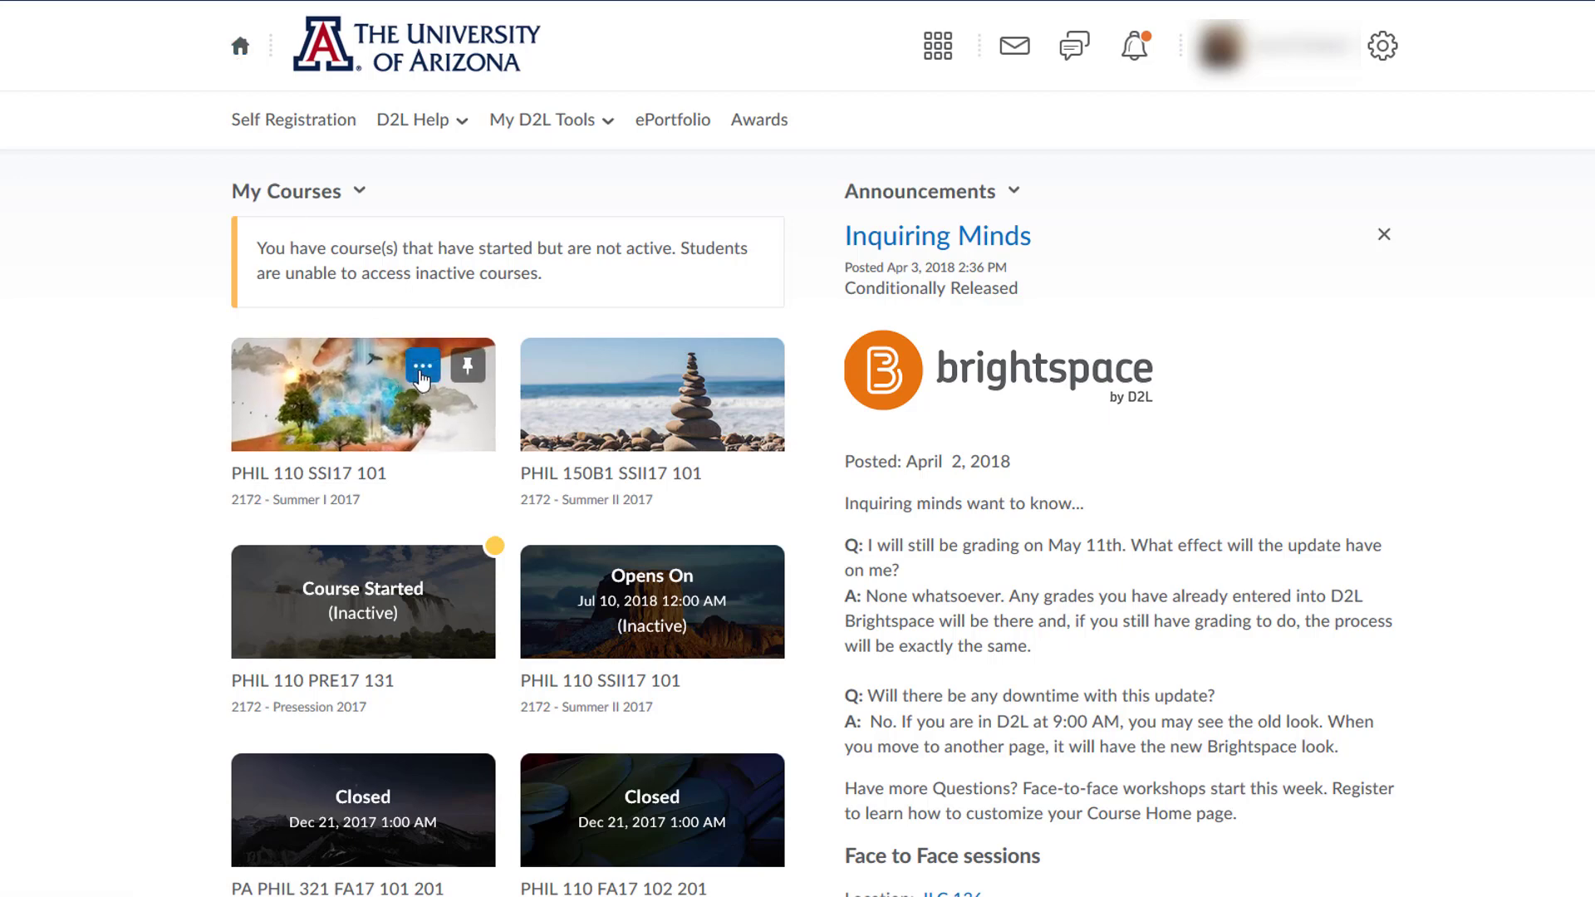
click(422, 373)
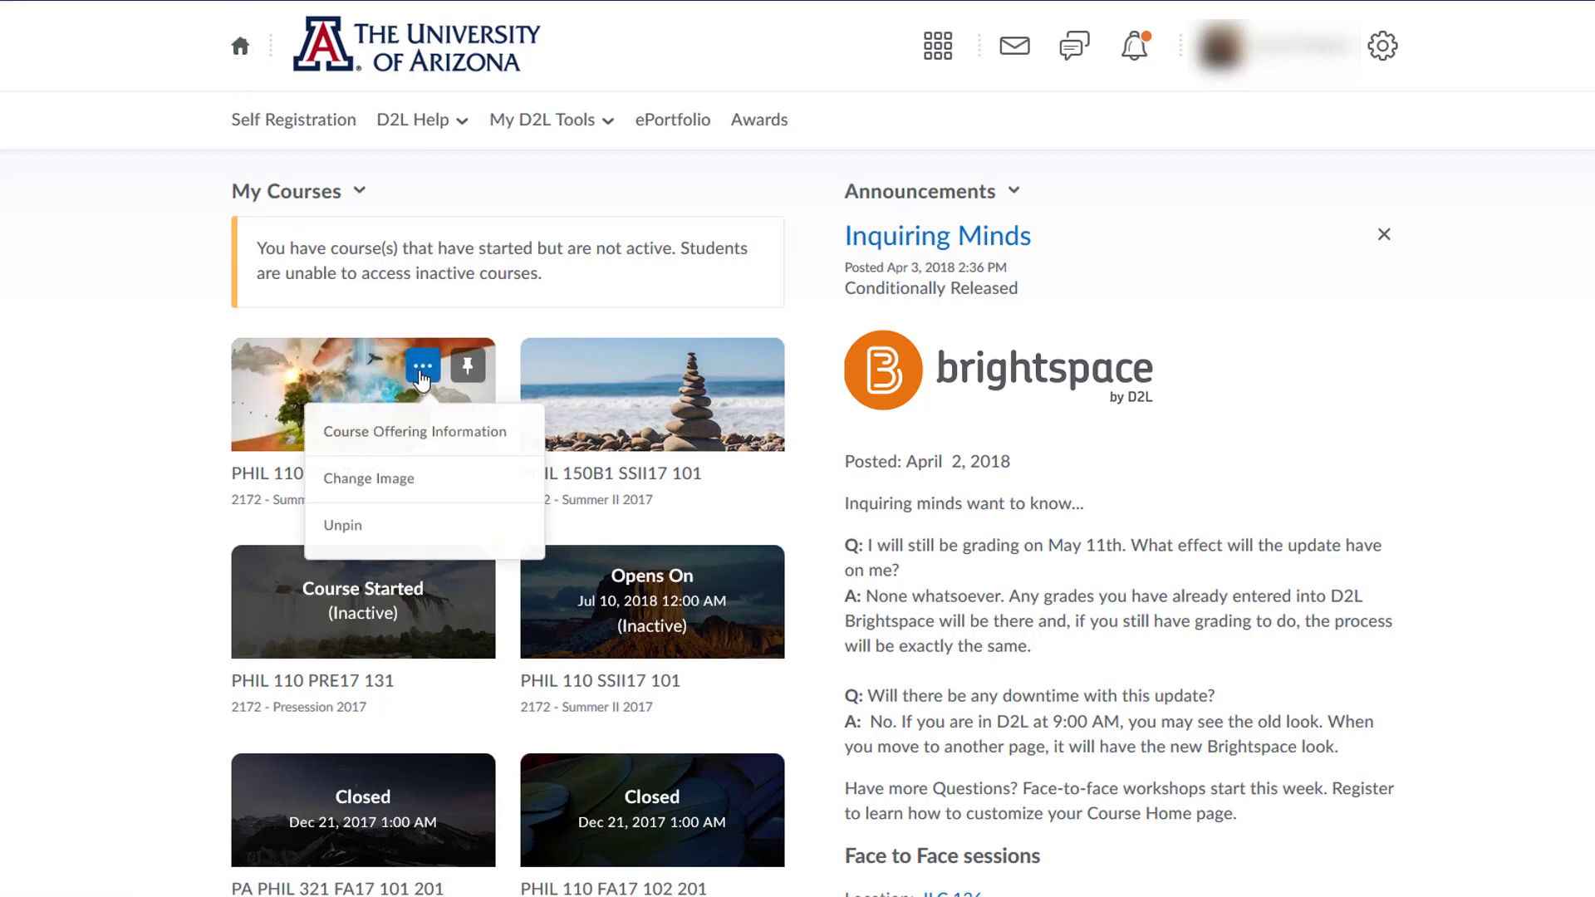
click(427, 430)
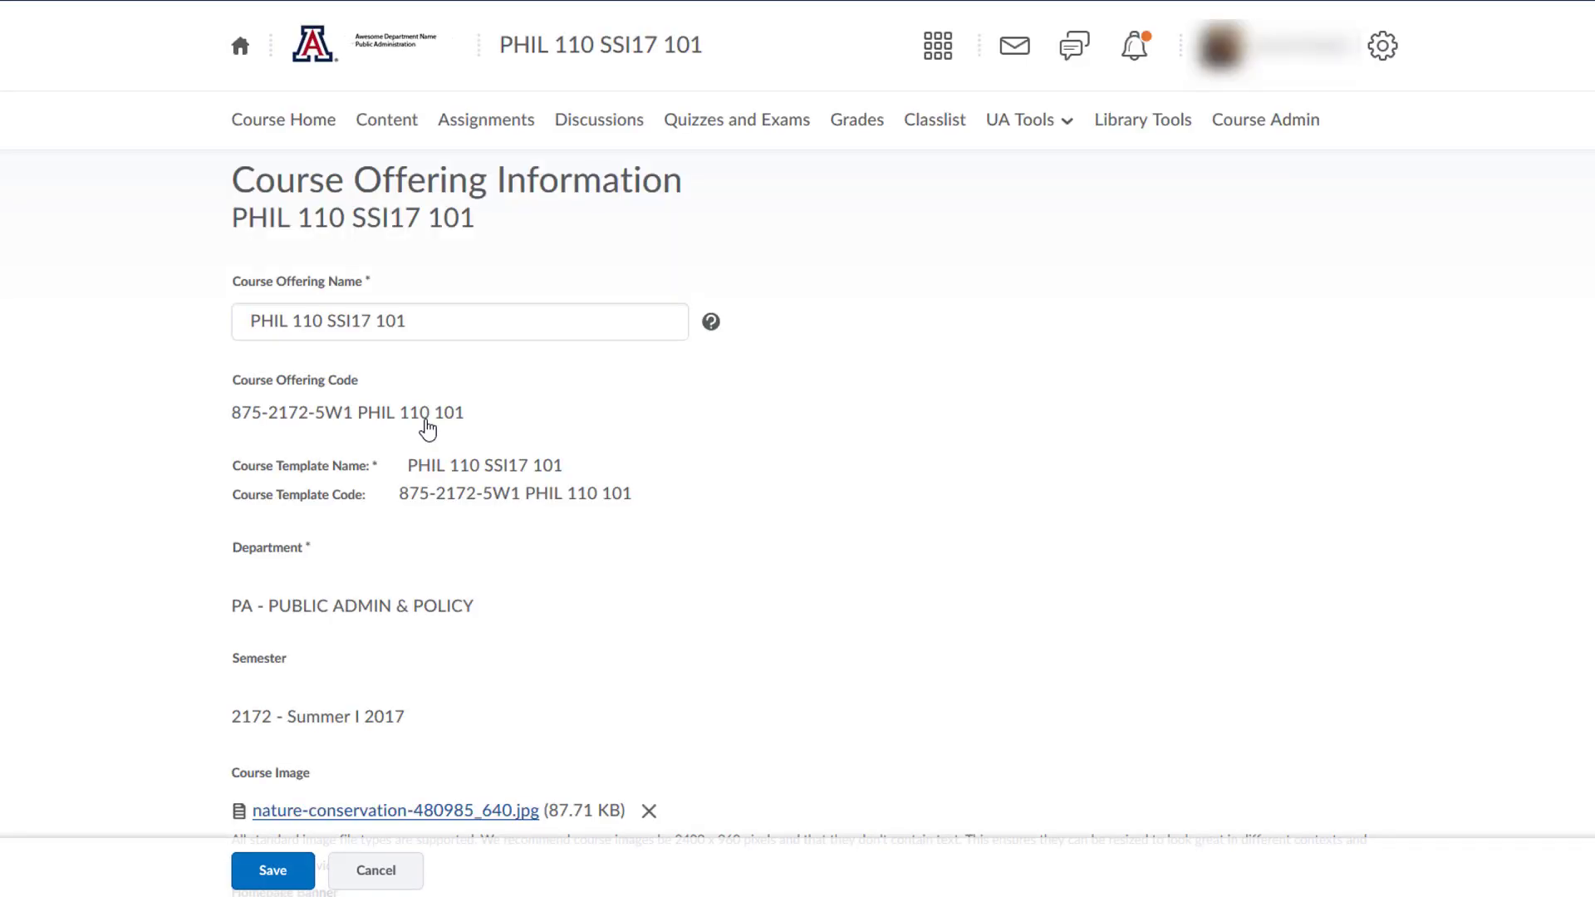
click(454, 330)
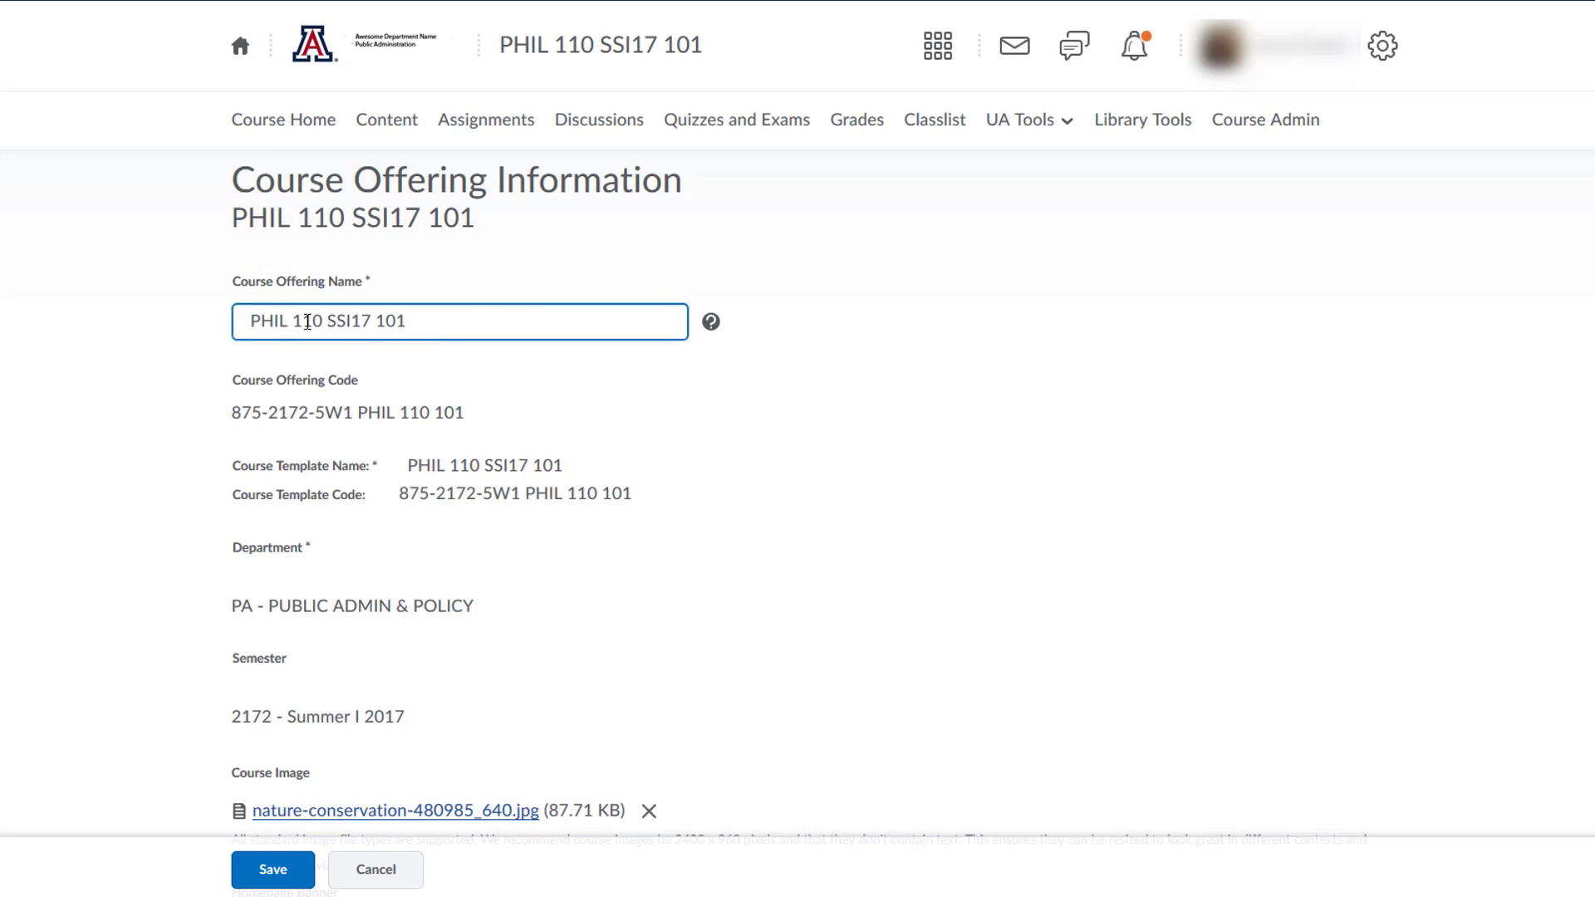
click(667, 405)
scroll(667, 406, down, 3)
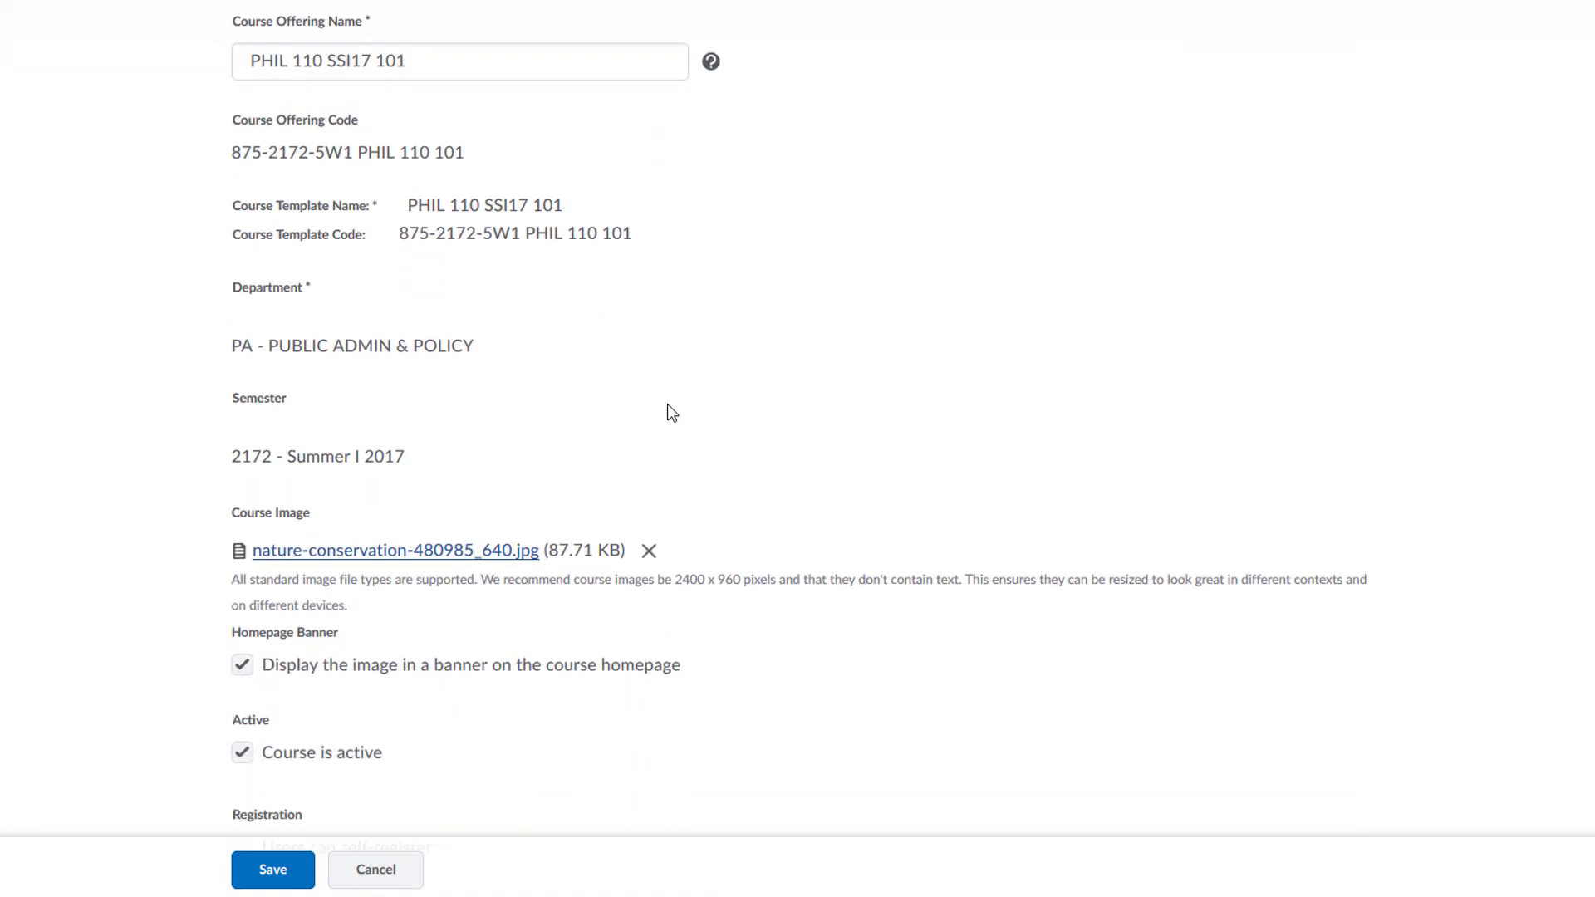
scroll(675, 432, down, 2)
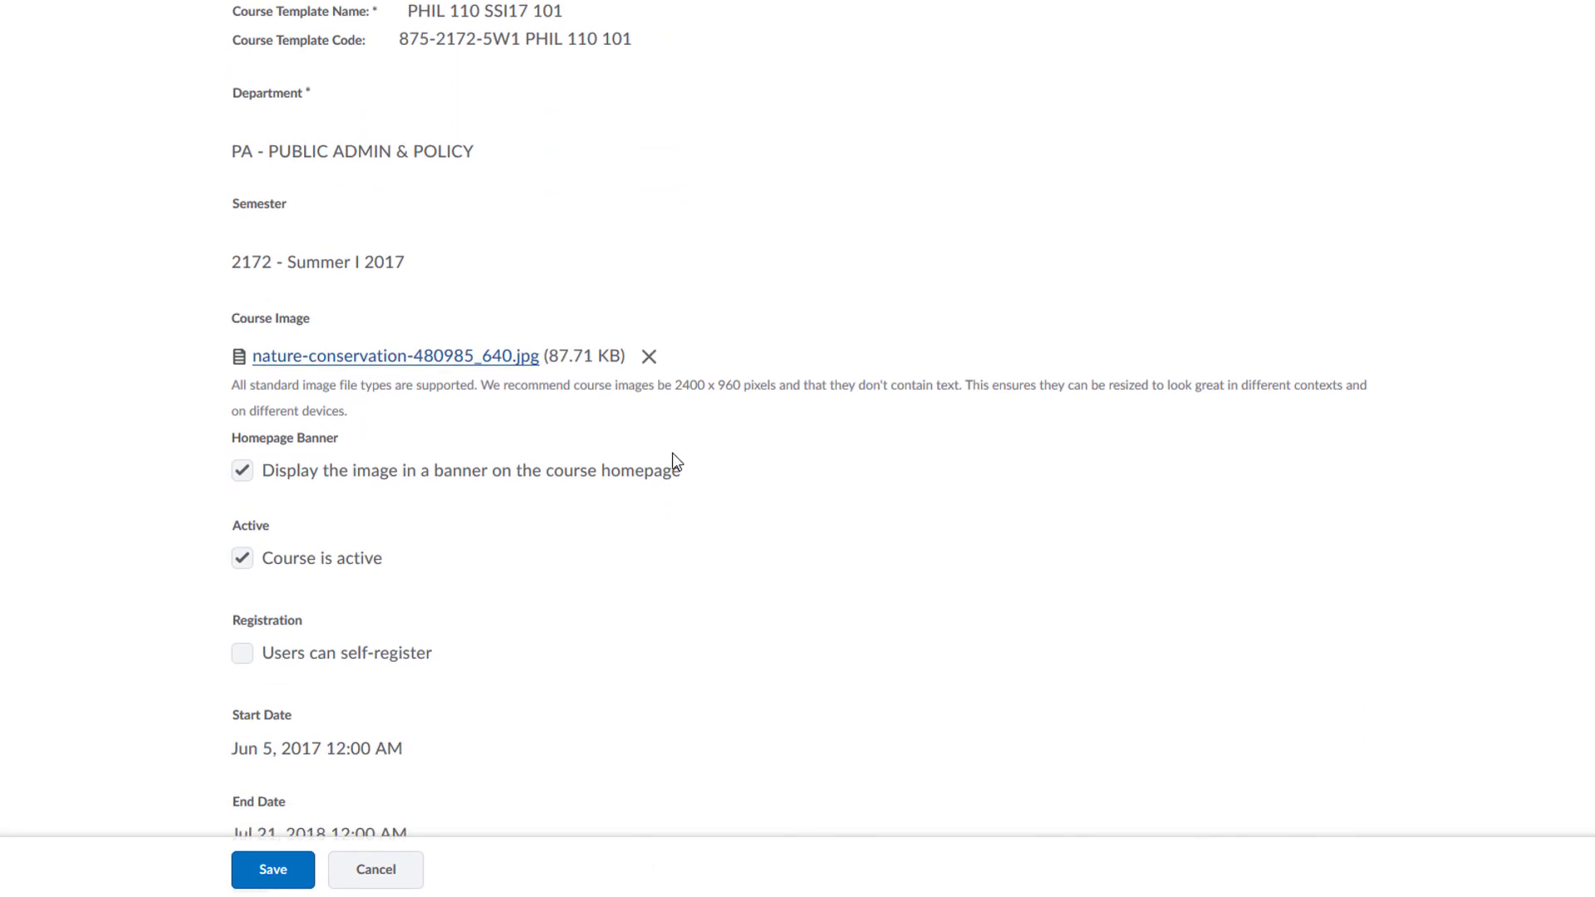
click(242, 558)
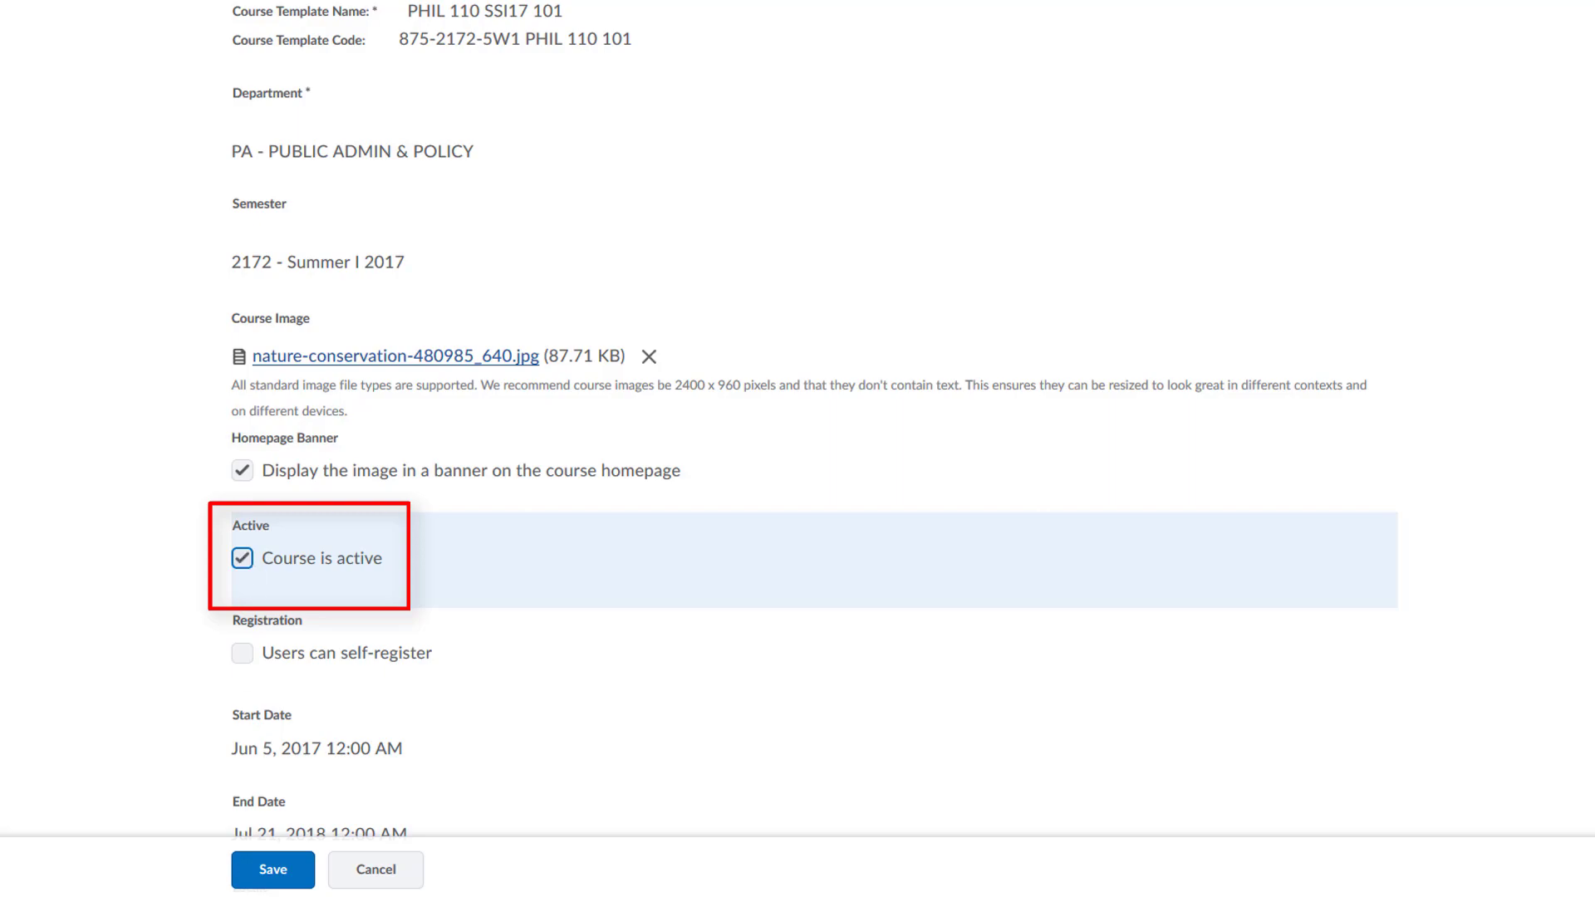
click(277, 872)
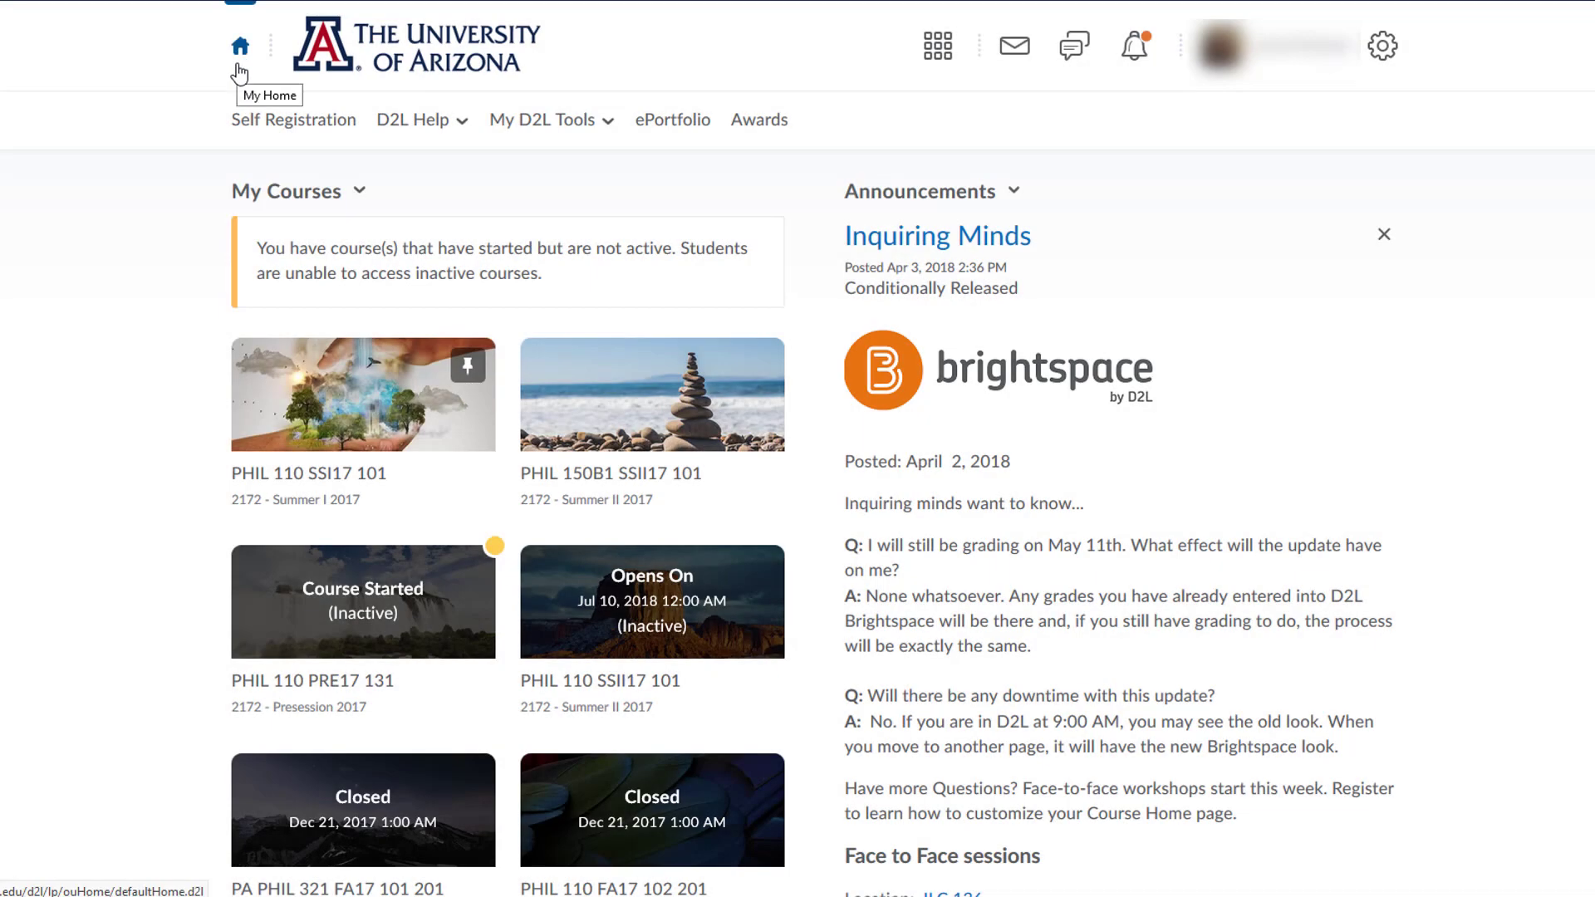
scroll(122, 347, down, 5)
scroll(122, 348, down, 1)
scroll(122, 347, down, 4)
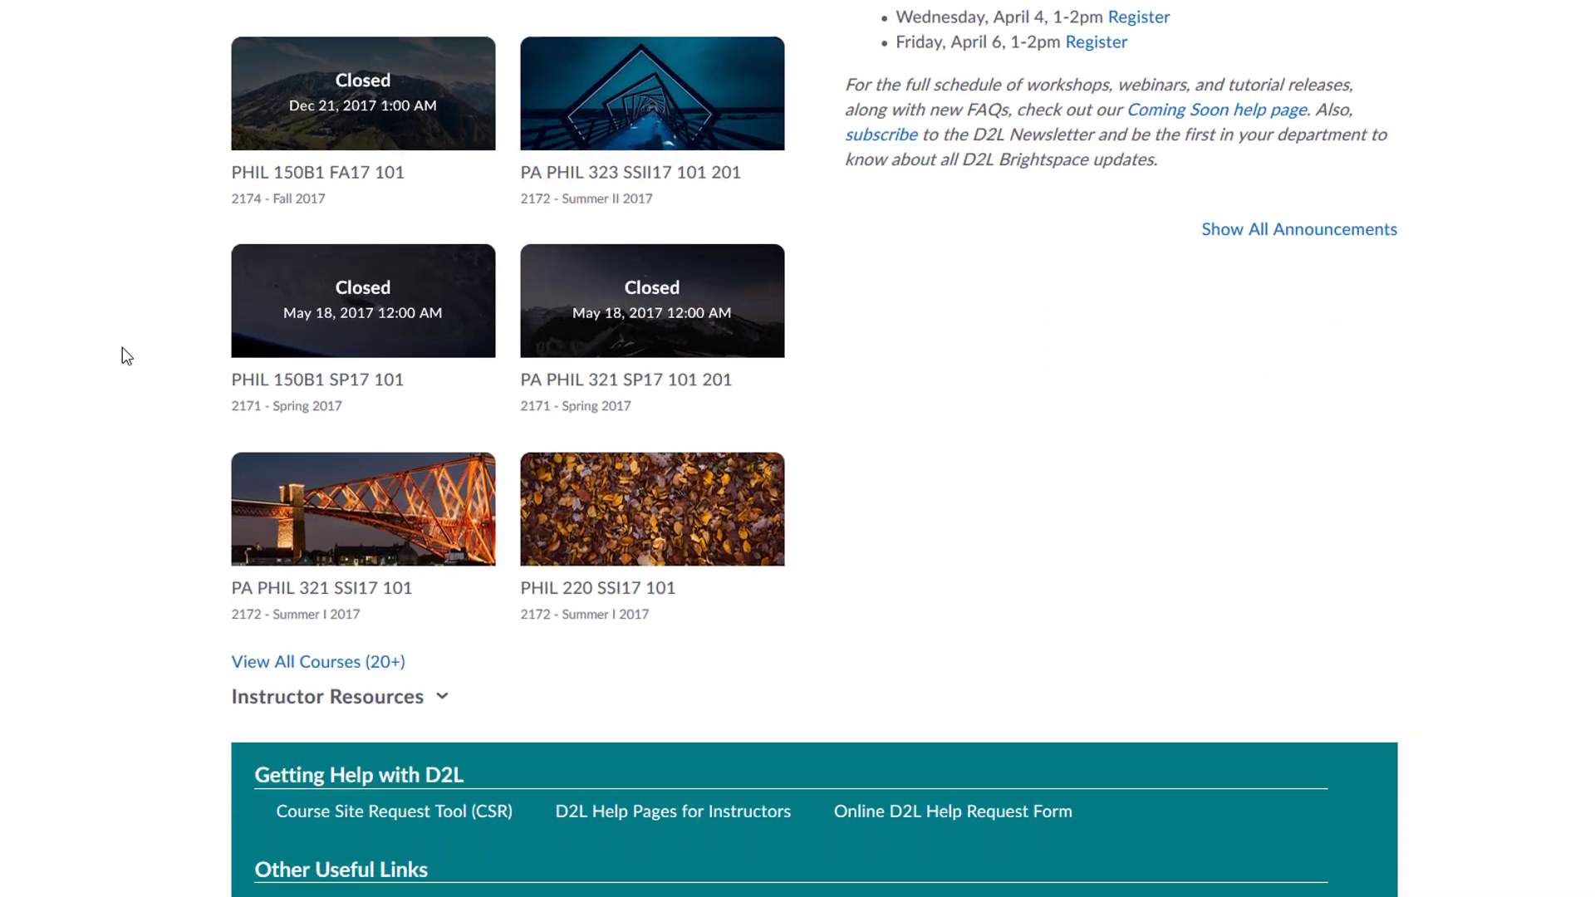
scroll(122, 356, down, 1)
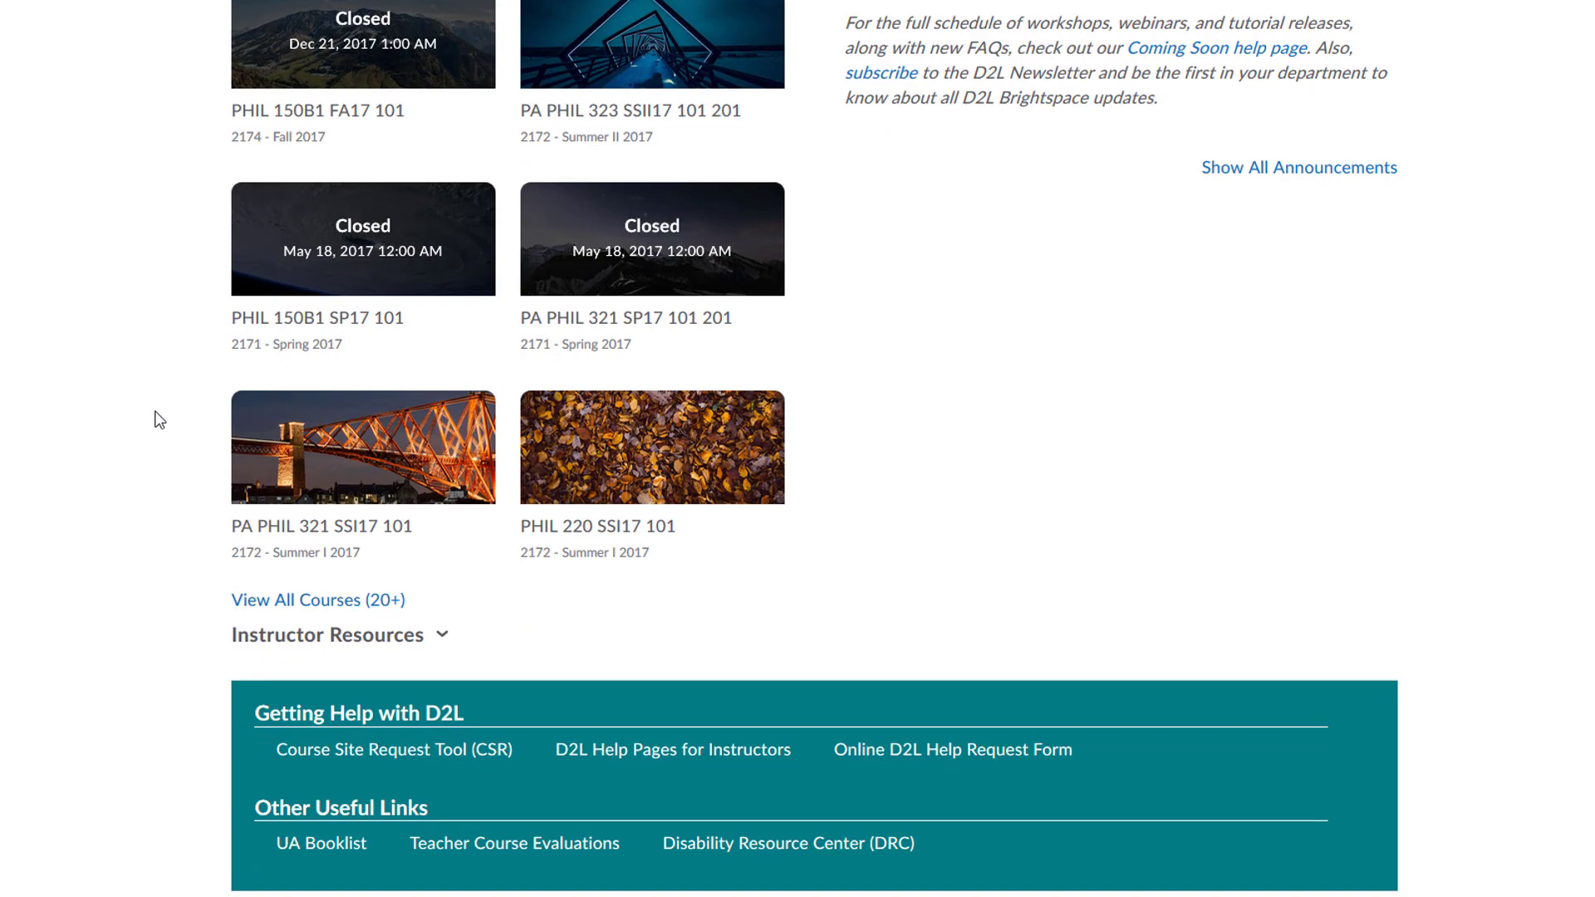
click(276, 602)
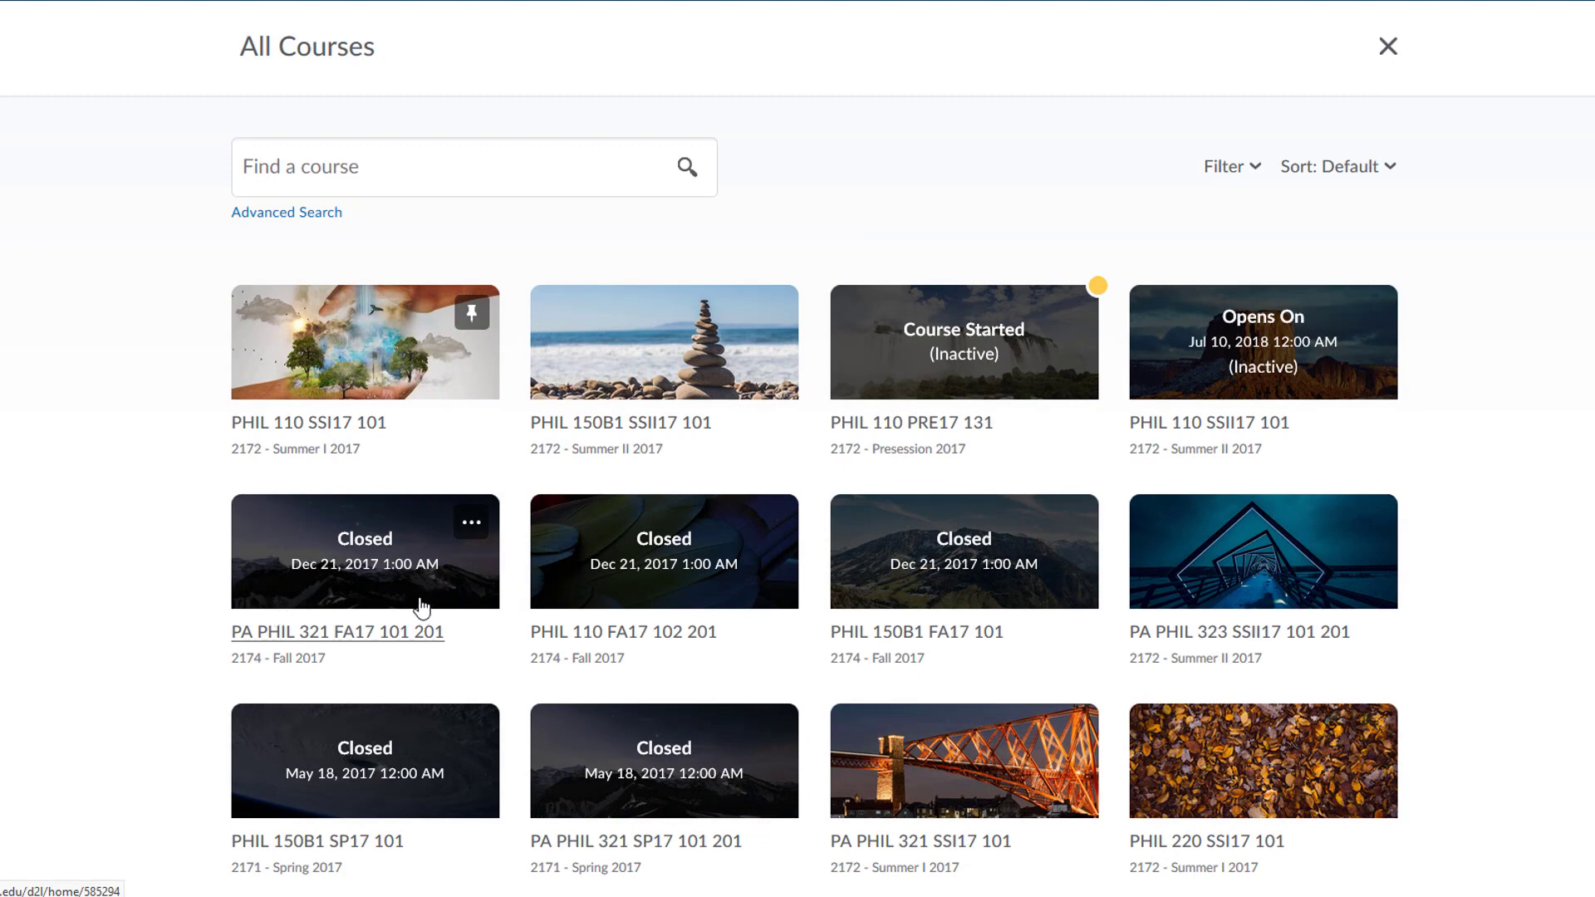
click(1223, 168)
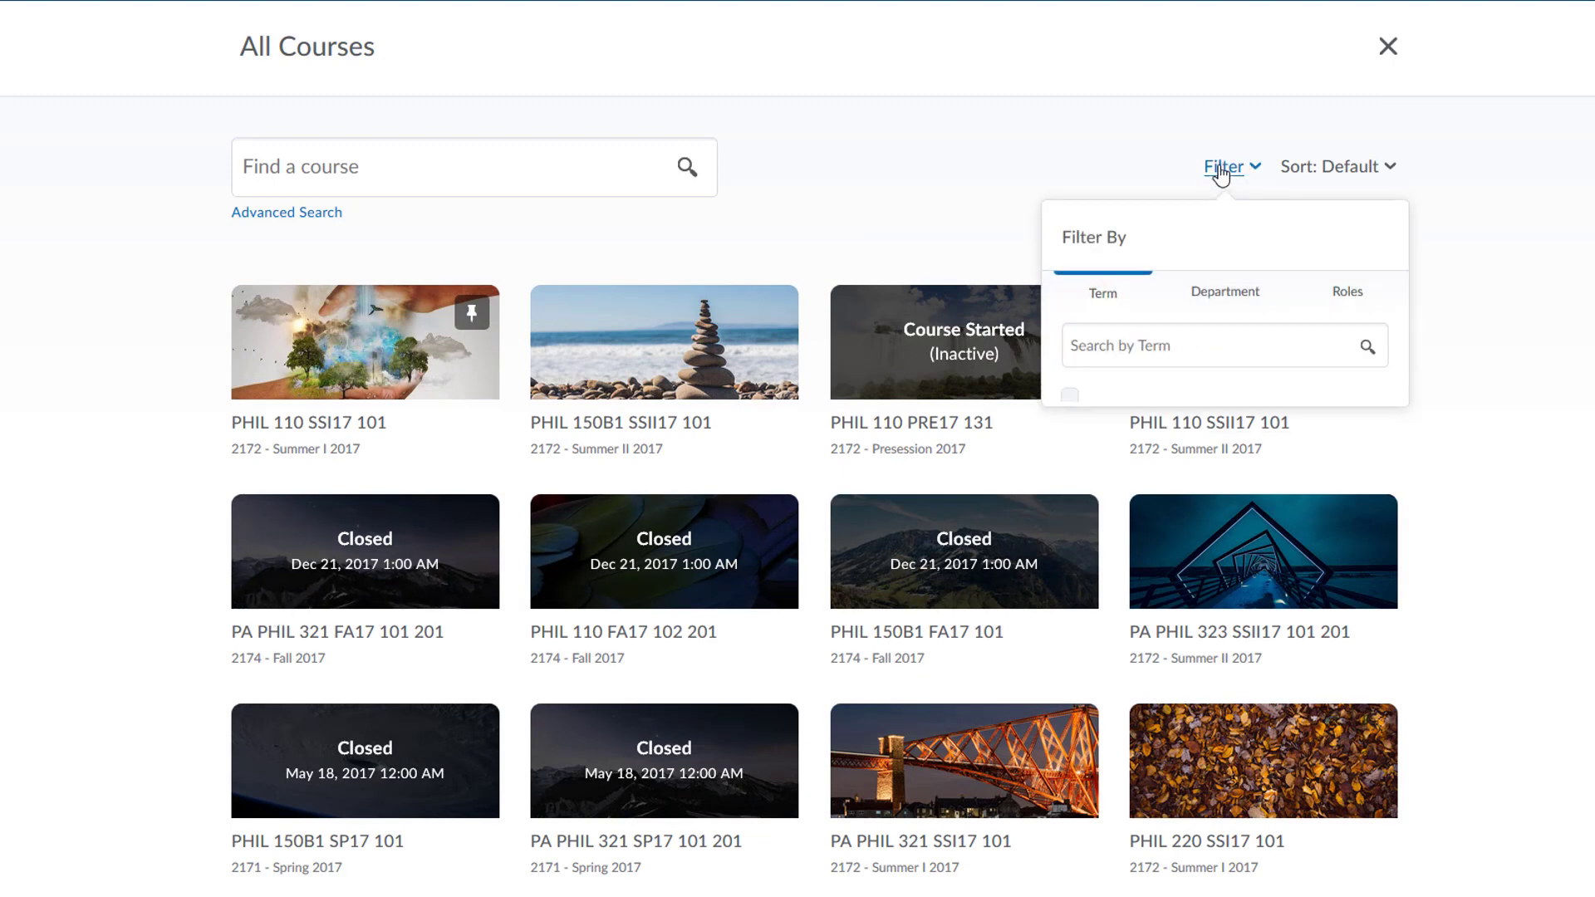
click(1202, 297)
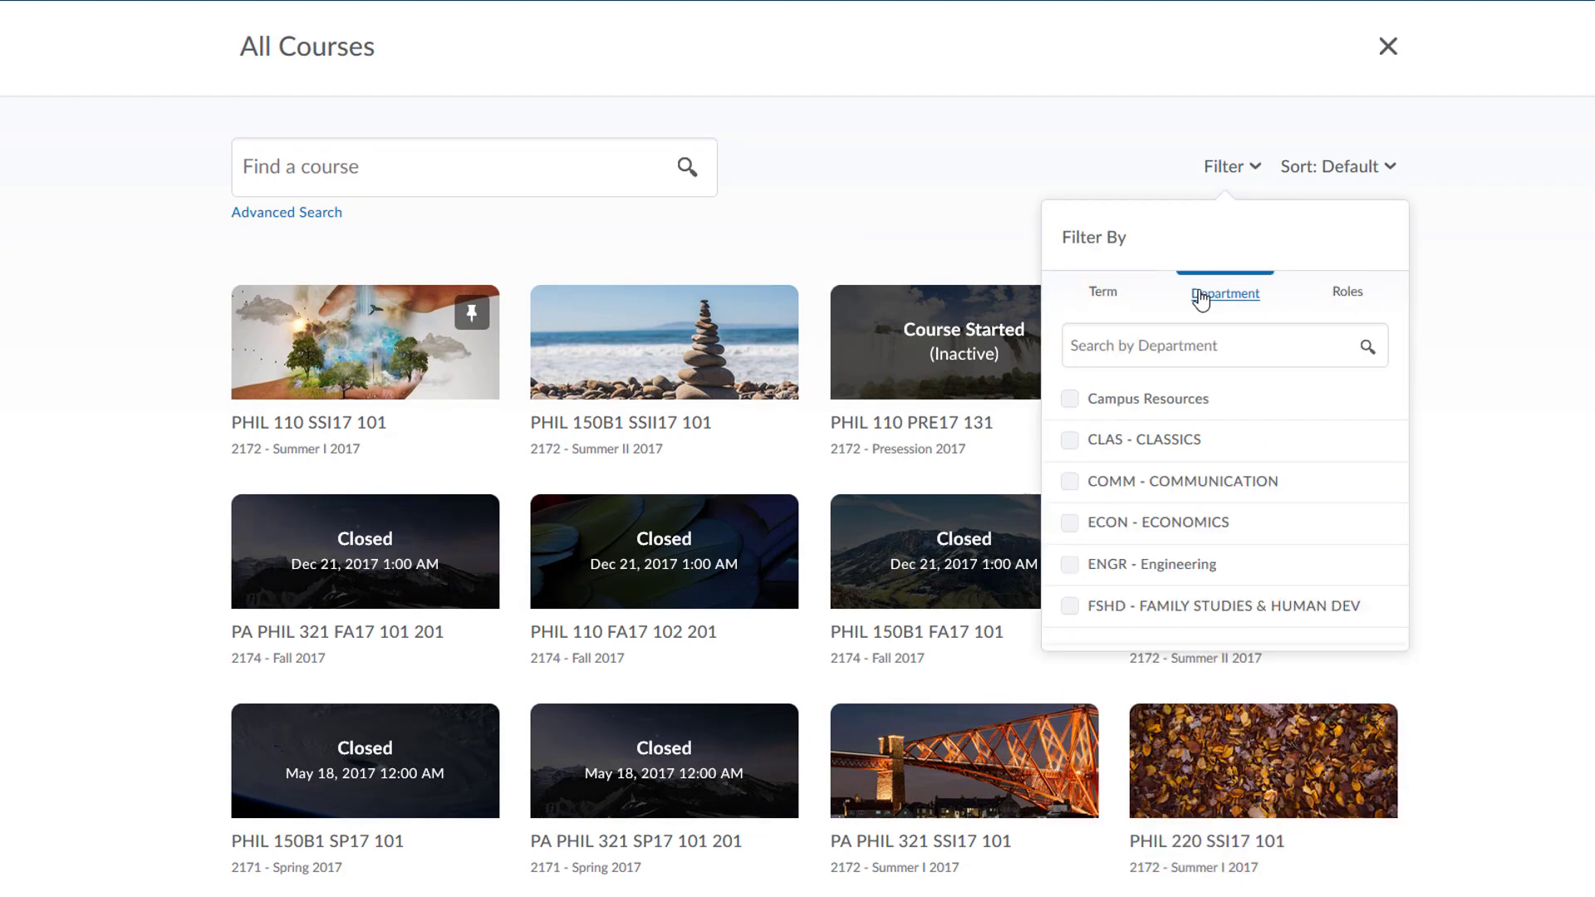
click(1339, 300)
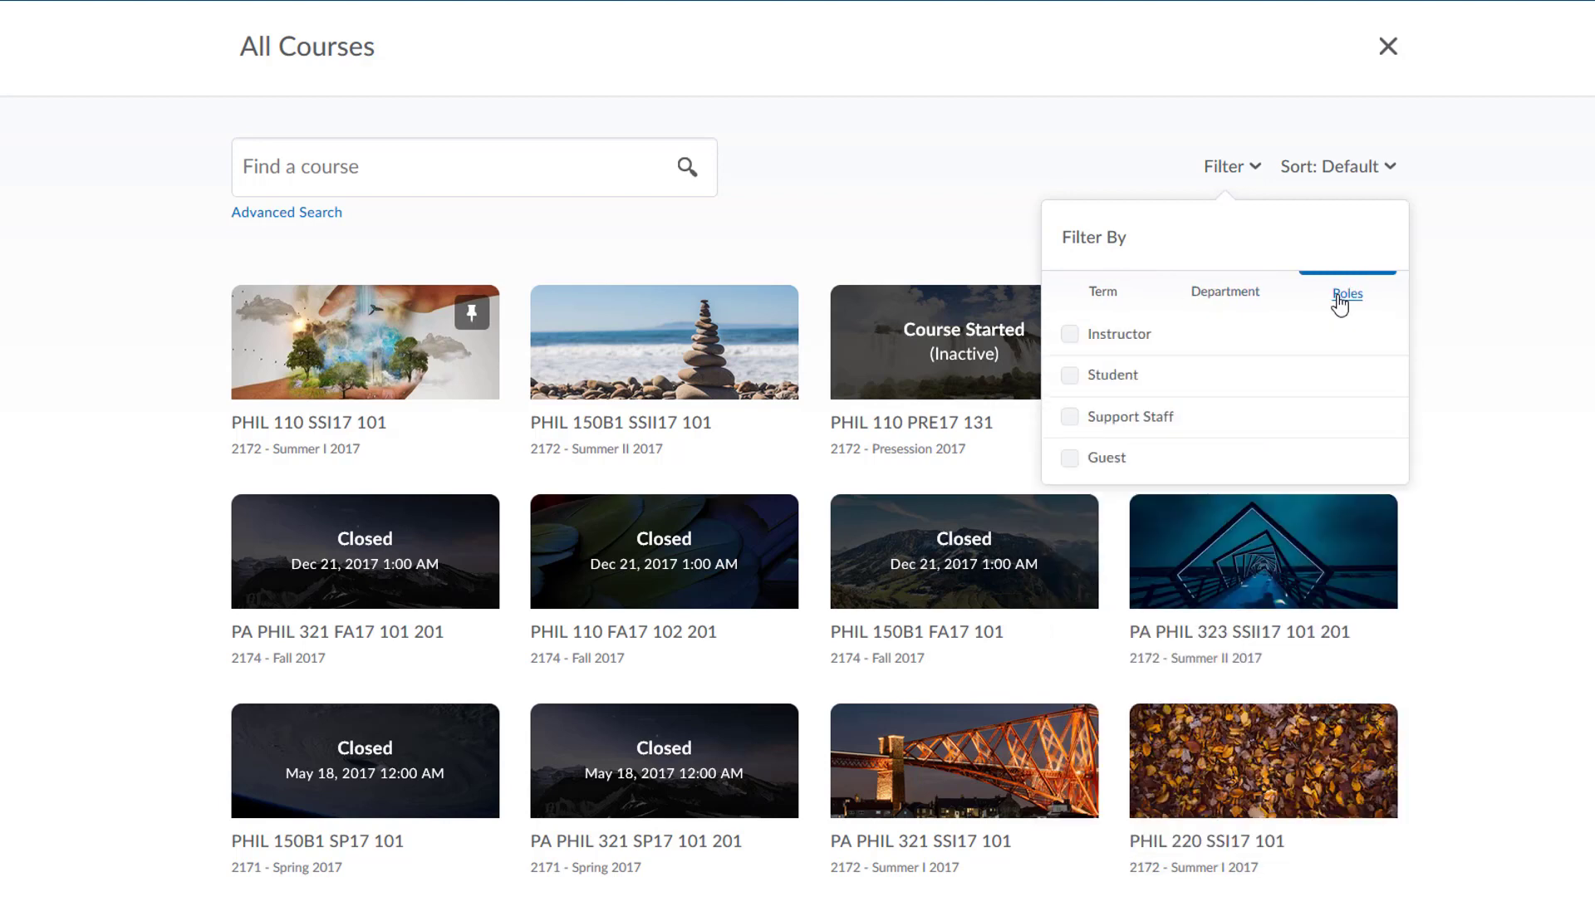
click(1362, 169)
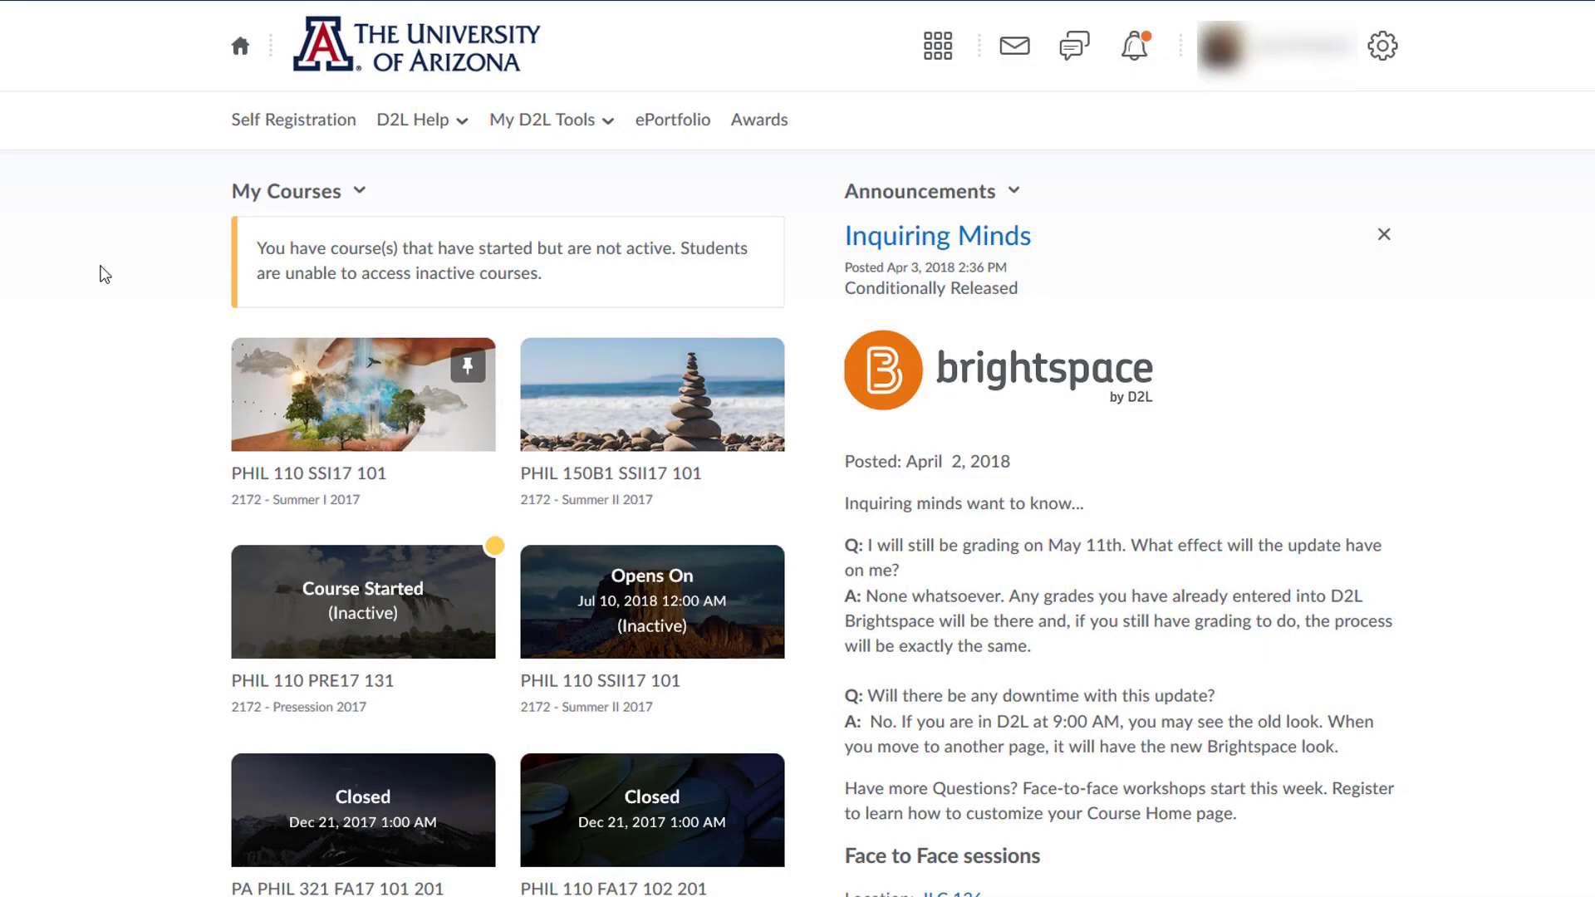
scroll(1374, 355, down, 8)
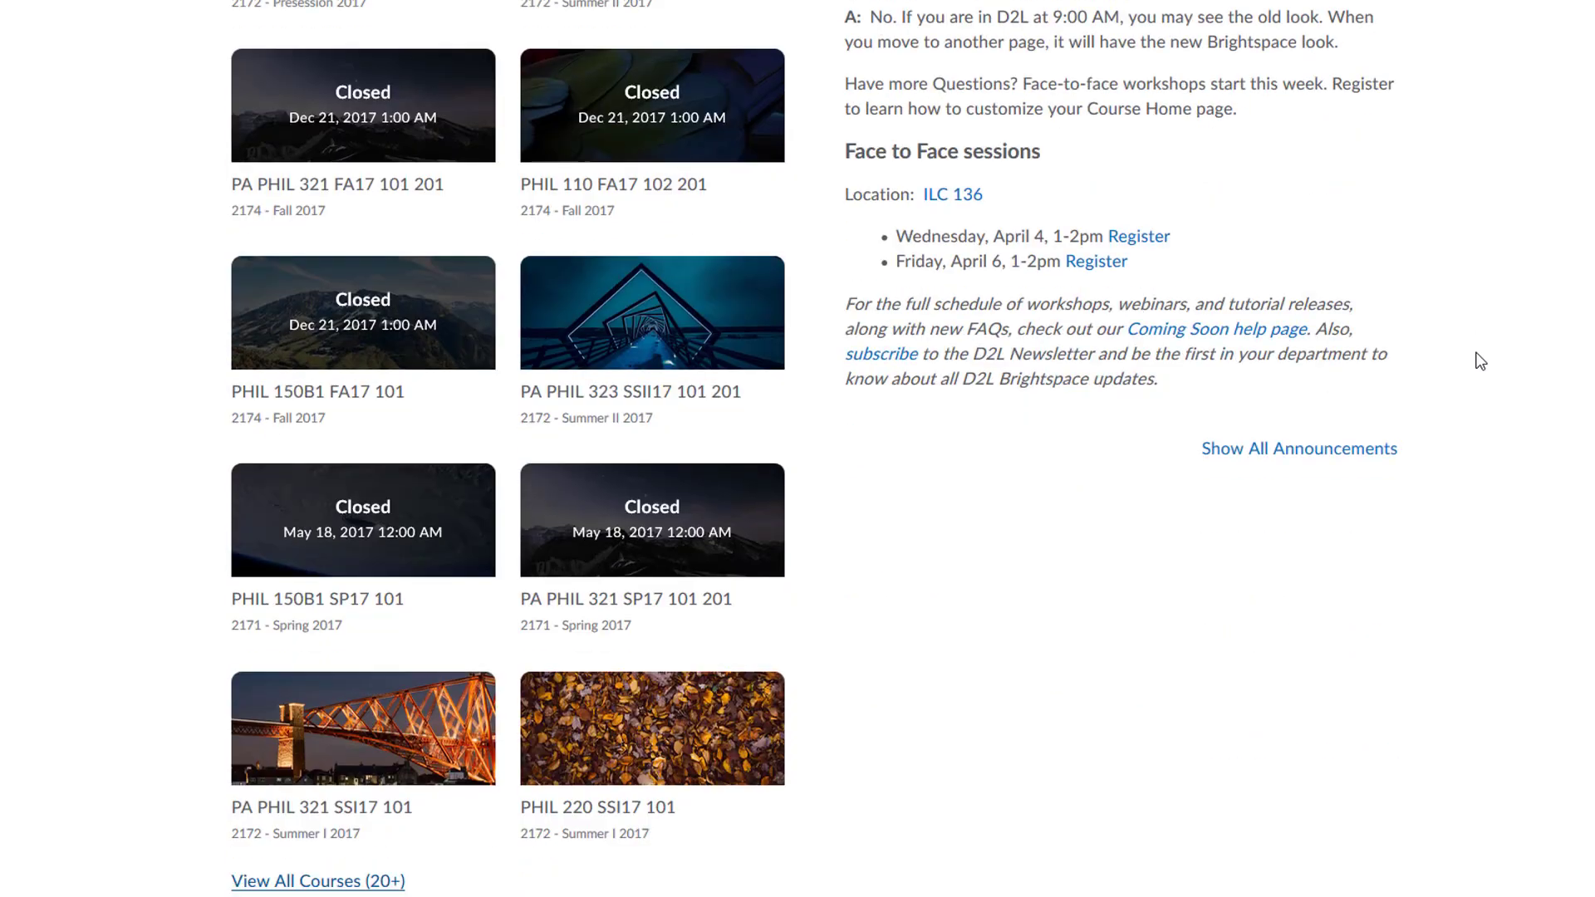